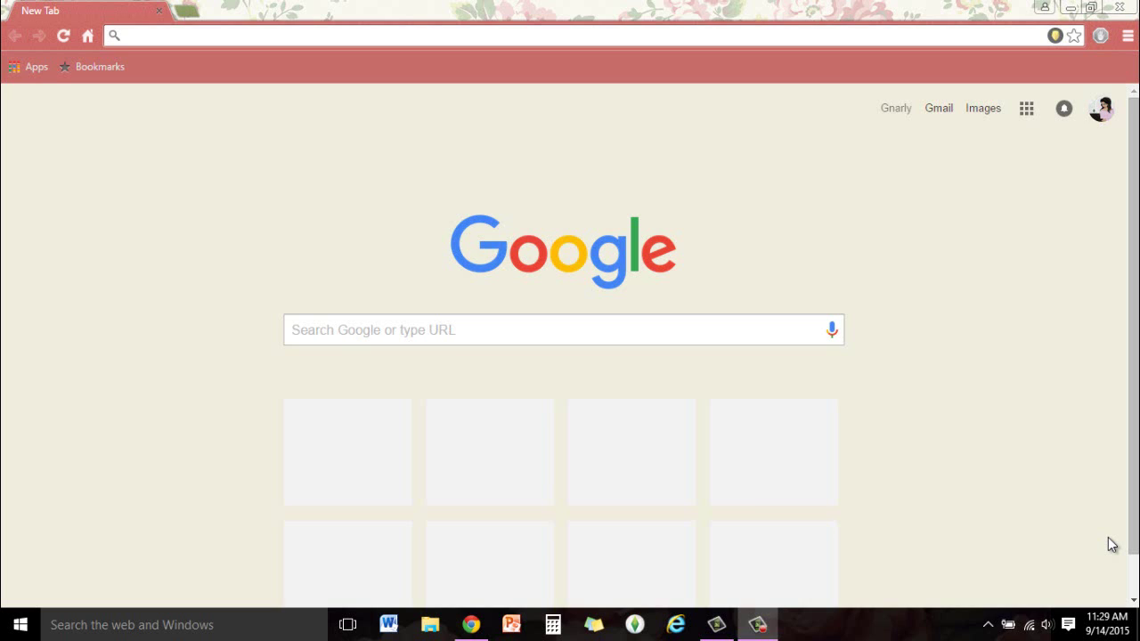
# Step: Search Google for "winrar" and open the "WinRAR download and support: Start" result
pyautogui.click(332, 339)
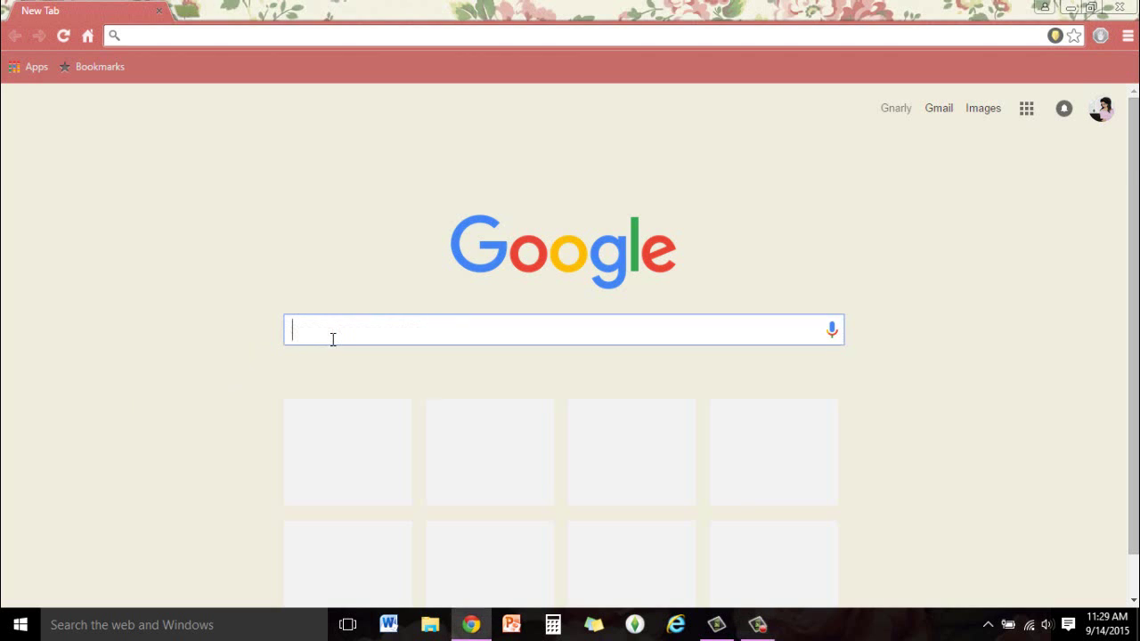
pyautogui.write('winrar')
pyautogui.press('Return')
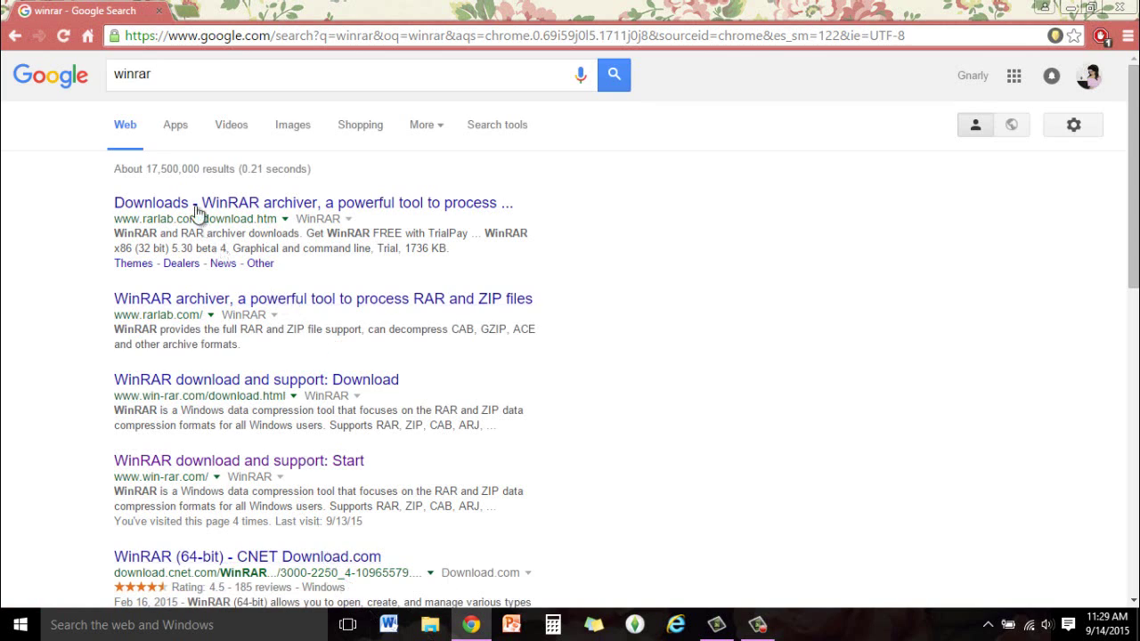
pyautogui.click(136, 214)
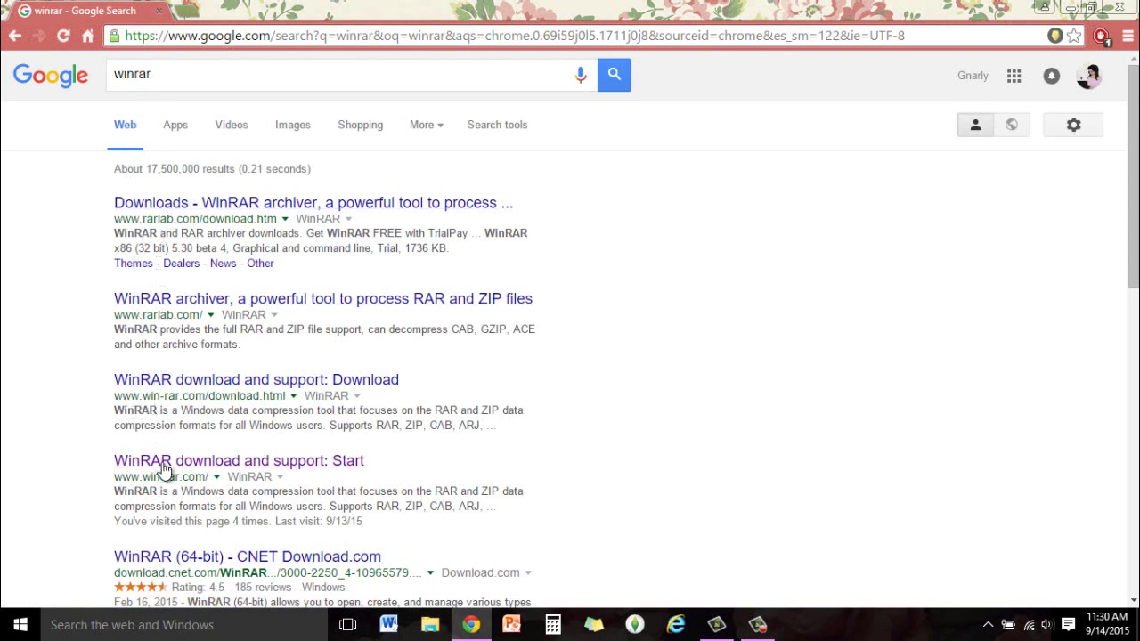
pyautogui.click(223, 462)
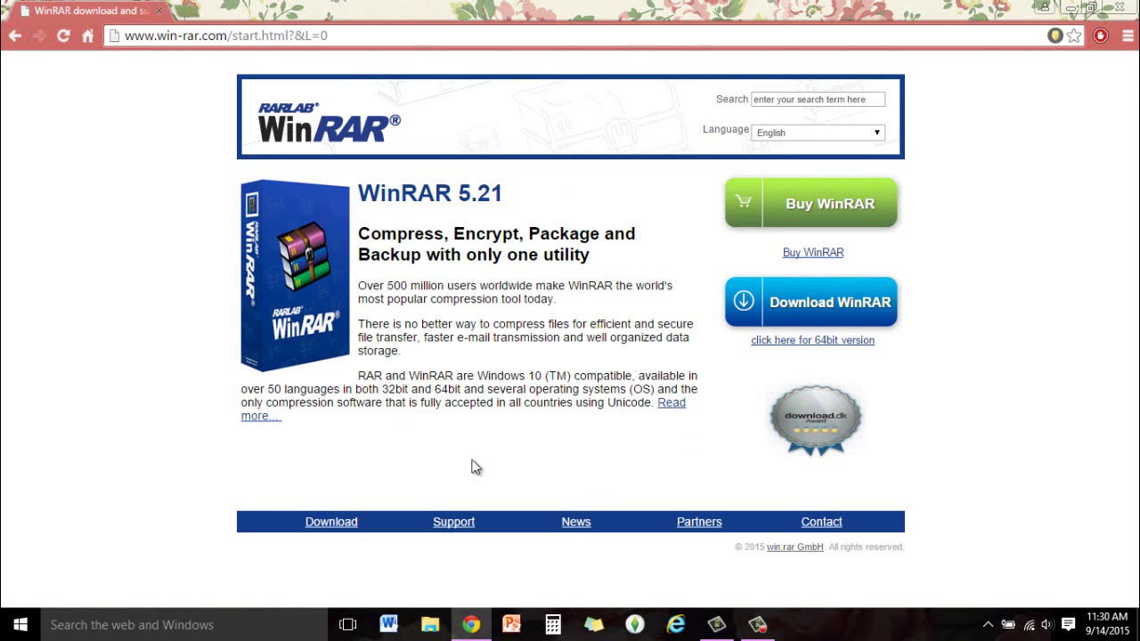
# Step: In a new browser tab, search for "the sims resource" and open the TSR website
pyautogui.click(182, 13)
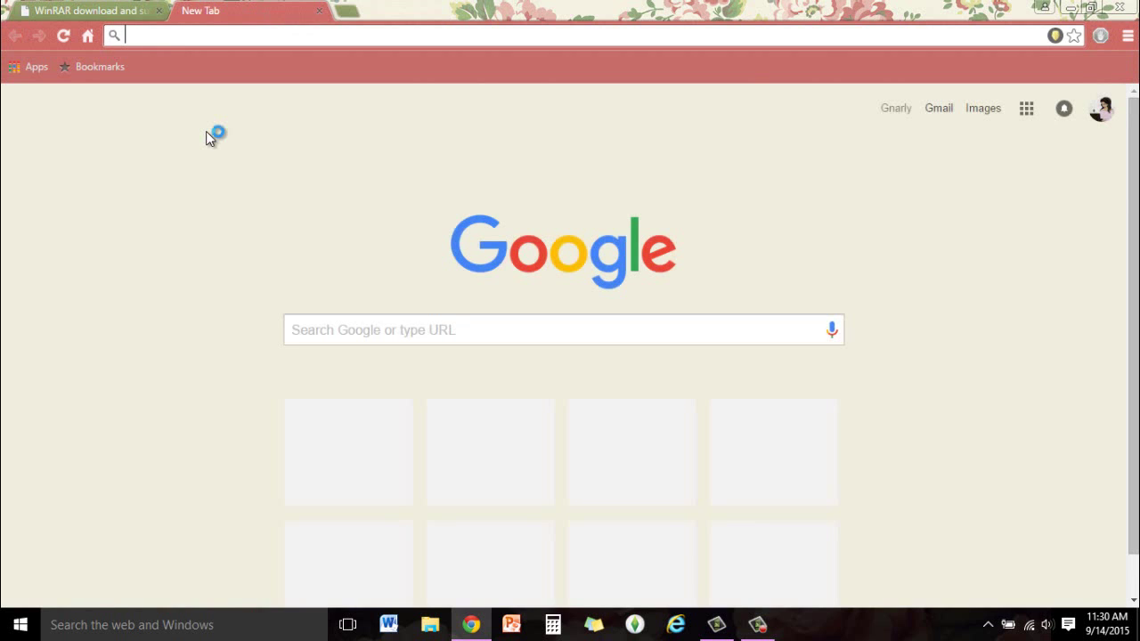
pyautogui.write('the sim')
pyautogui.press('Return')
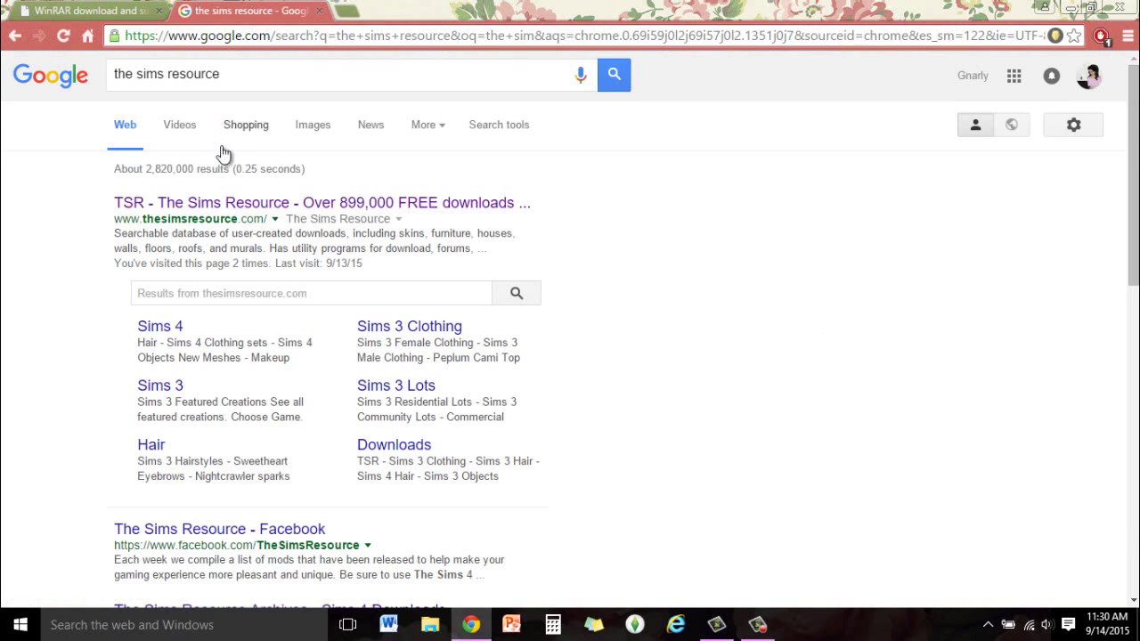
pyautogui.click(294, 203)
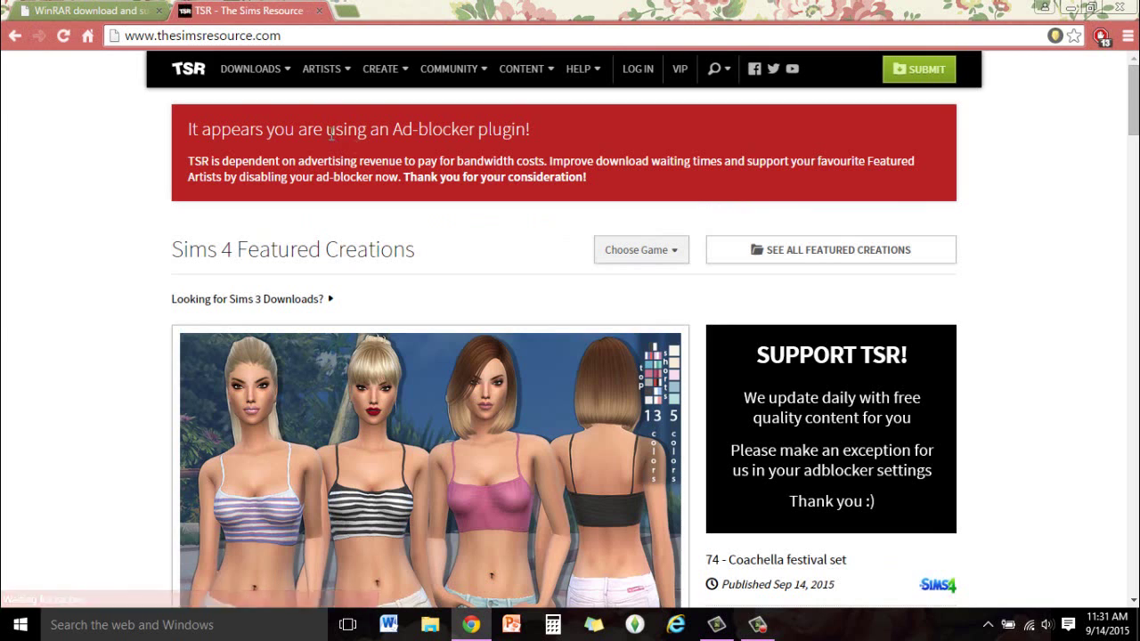
# Step: Open the Sims 4 Clothing category in the site's downloads
pyautogui.moveTo(254, 71)
pyautogui.moveTo(270, 108)
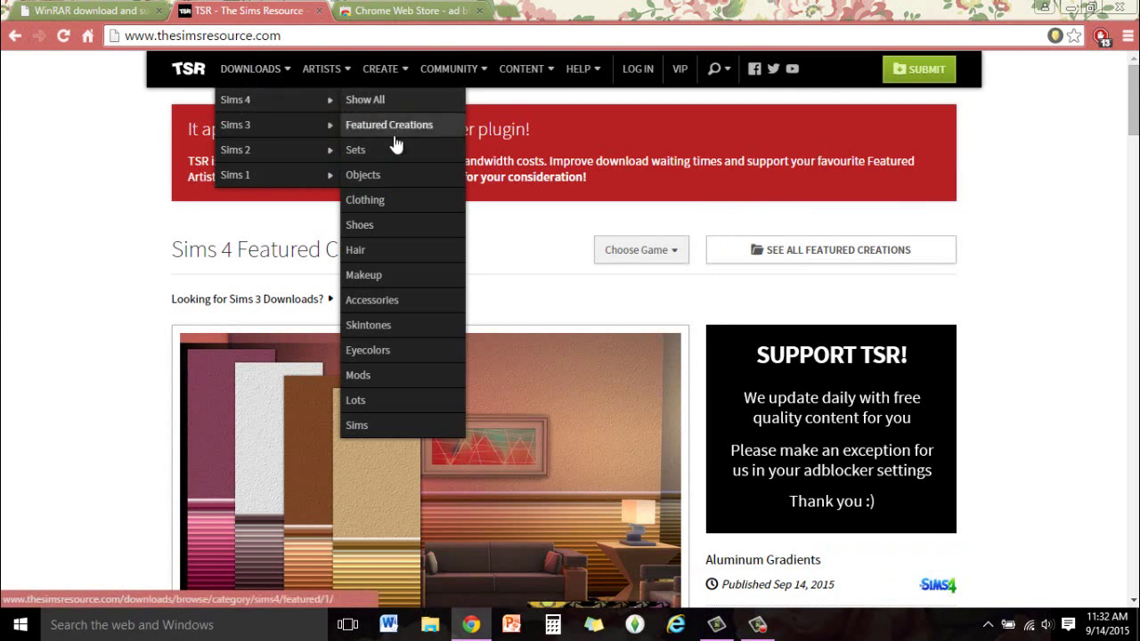
pyautogui.click(375, 203)
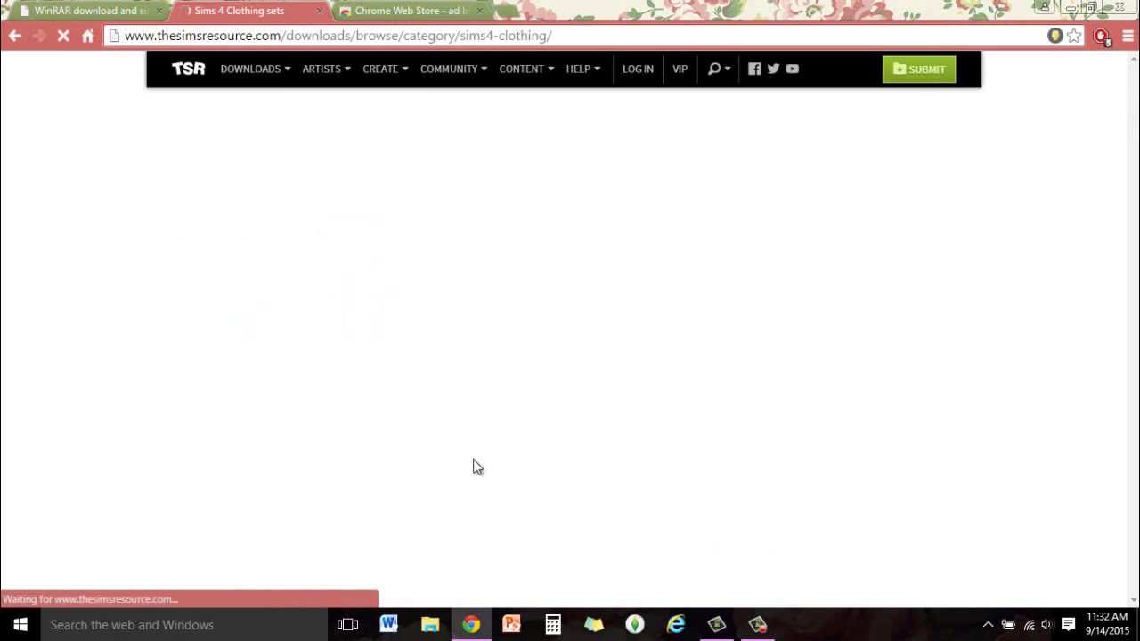
# Step: Open the "73 - Designer dress" listing in a new tab and close the Chrome Web Store and WinRAR tabs
pyautogui.scroll(-2, 405, 416)
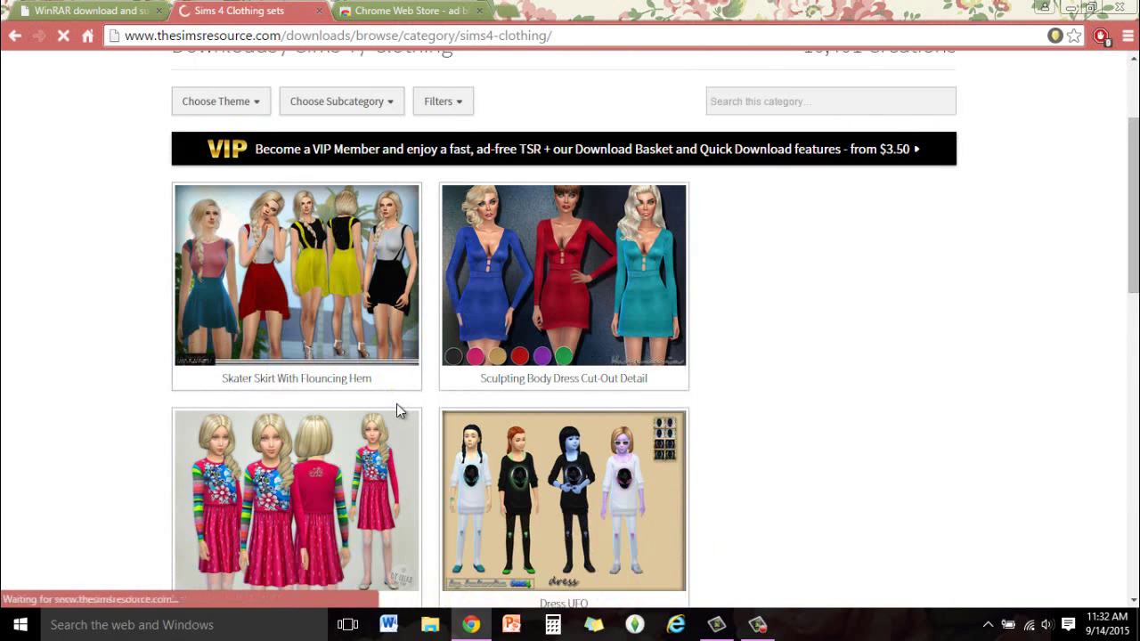
pyautogui.scroll(-5, 396, 405)
pyautogui.scroll(-10, 381, 416)
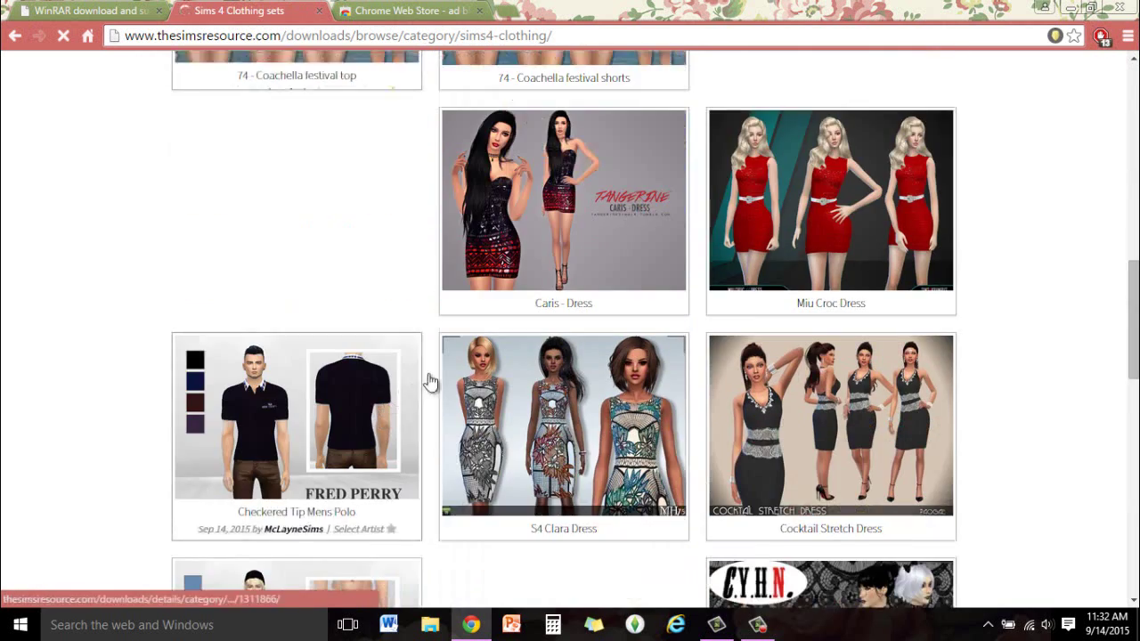
pyautogui.scroll(-3, 663, 403)
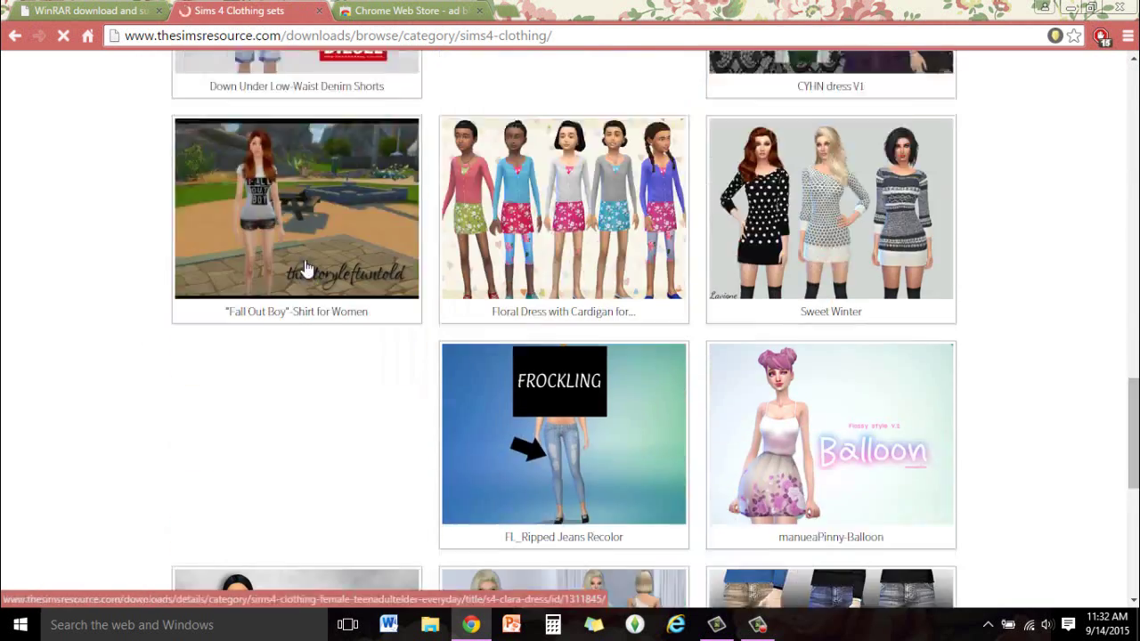
pyautogui.scroll(-3, 530, 312)
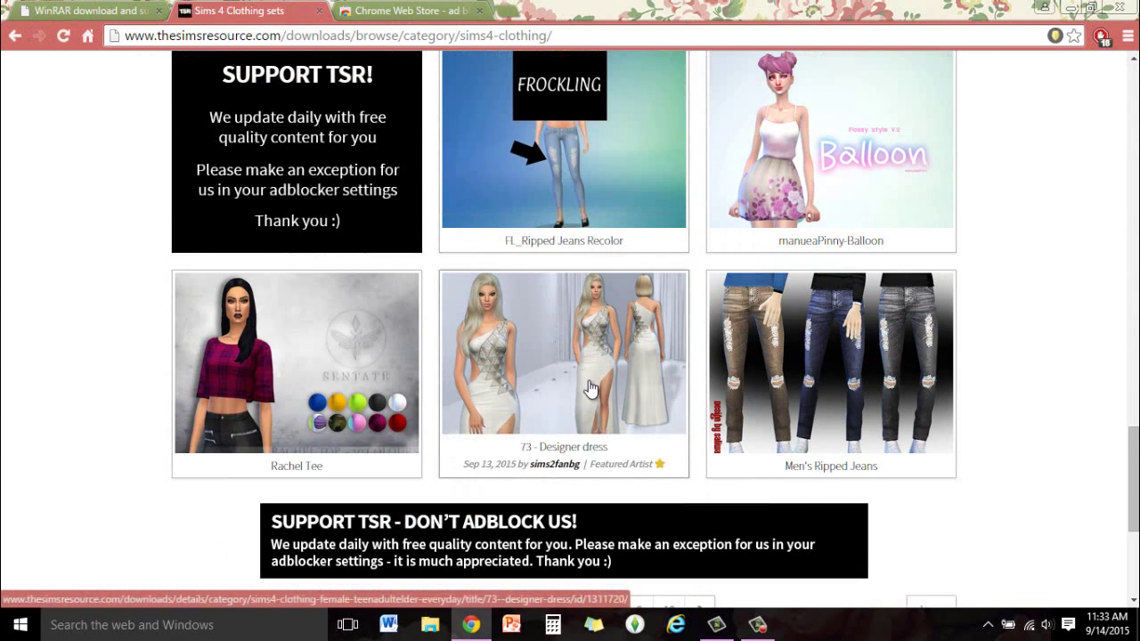
pyautogui.rightClick(563, 326)
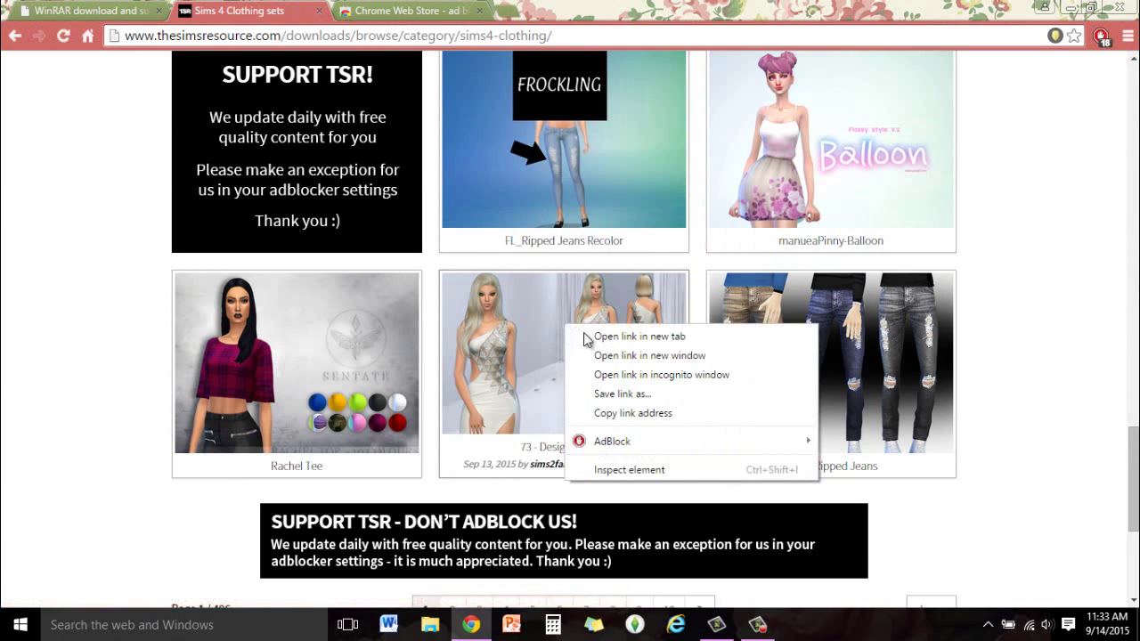
pyautogui.click(601, 335)
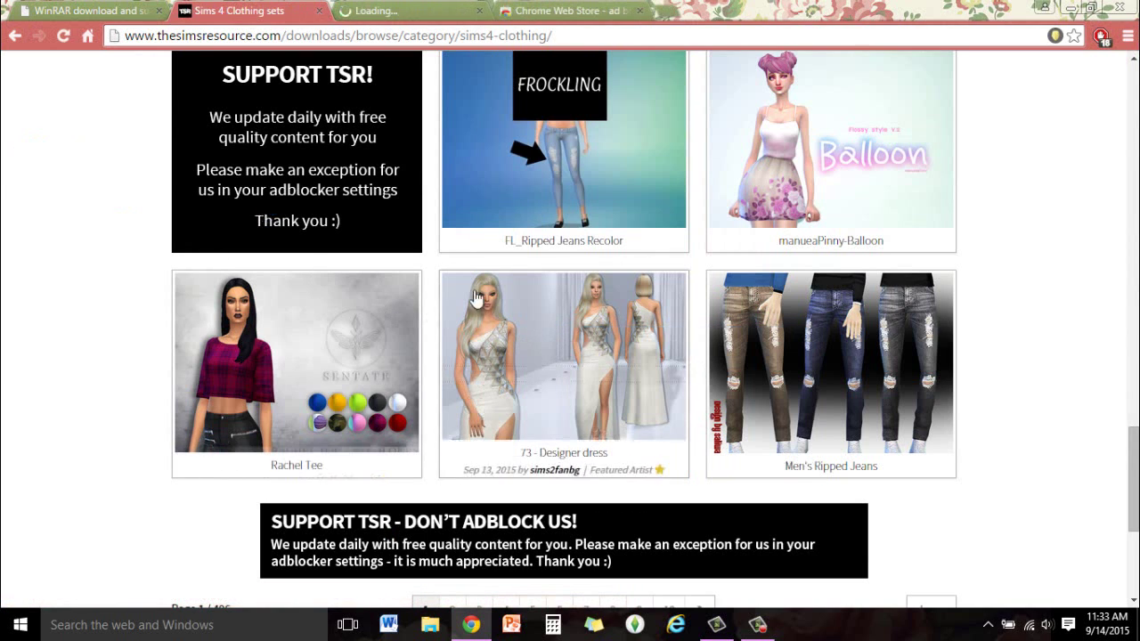
pyautogui.click(641, 11)
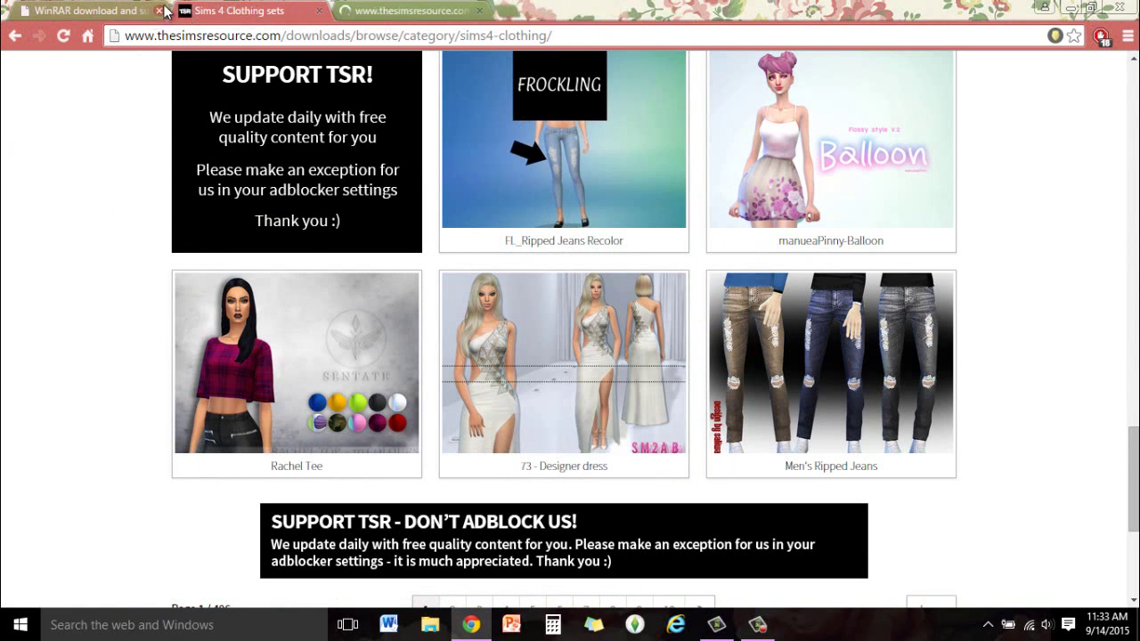
pyautogui.click(160, 10)
# Step: Go to page 2 of the Sims 4 clothing listings and look through its items
pyautogui.scroll(-2, 657, 433)
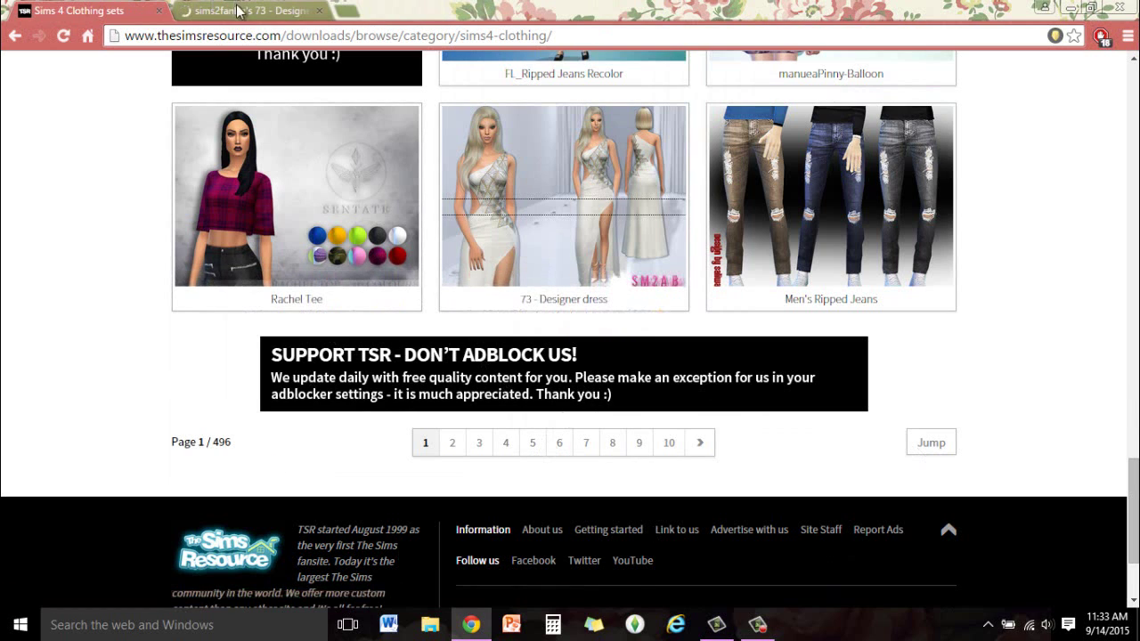
pyautogui.click(454, 453)
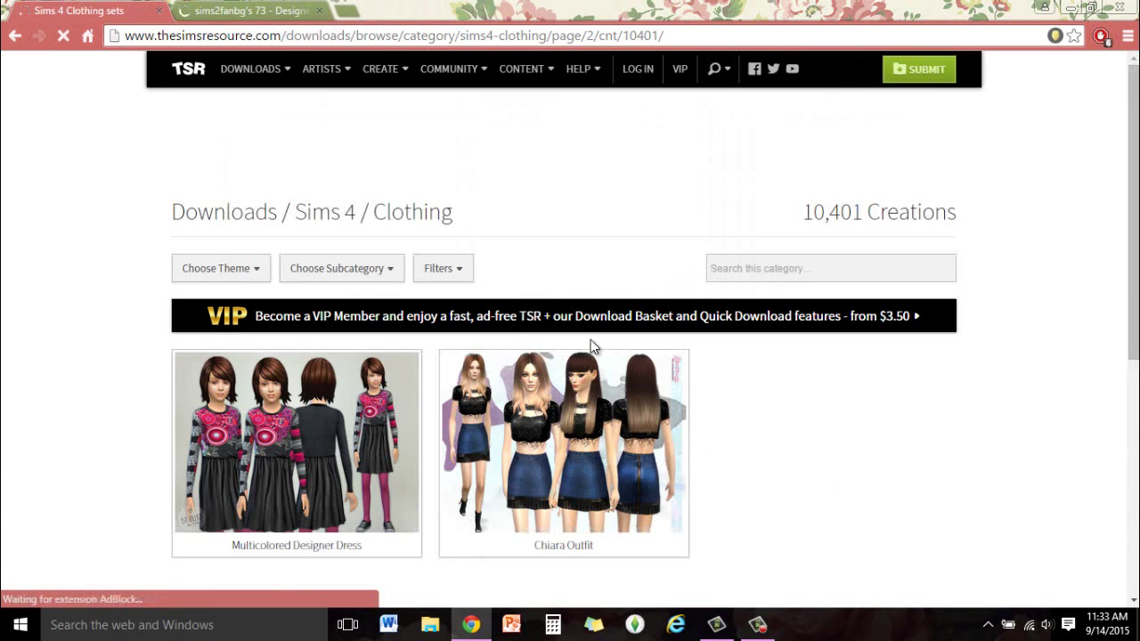
pyautogui.scroll(-3, 591, 339)
pyautogui.scroll(-9, 588, 338)
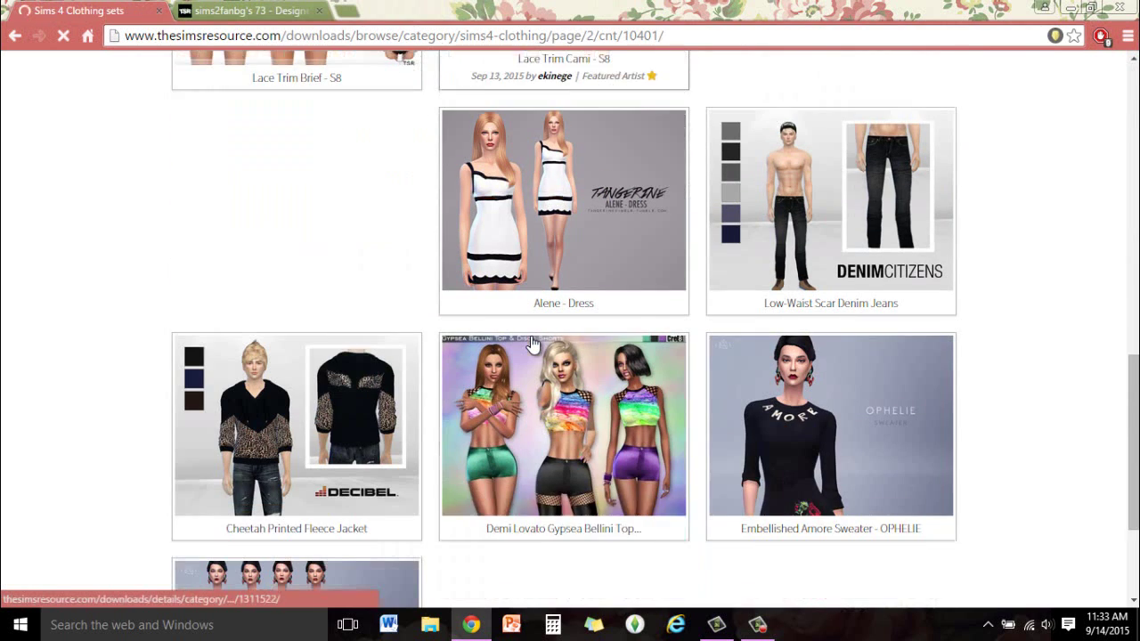
pyautogui.scroll(-4, 530, 343)
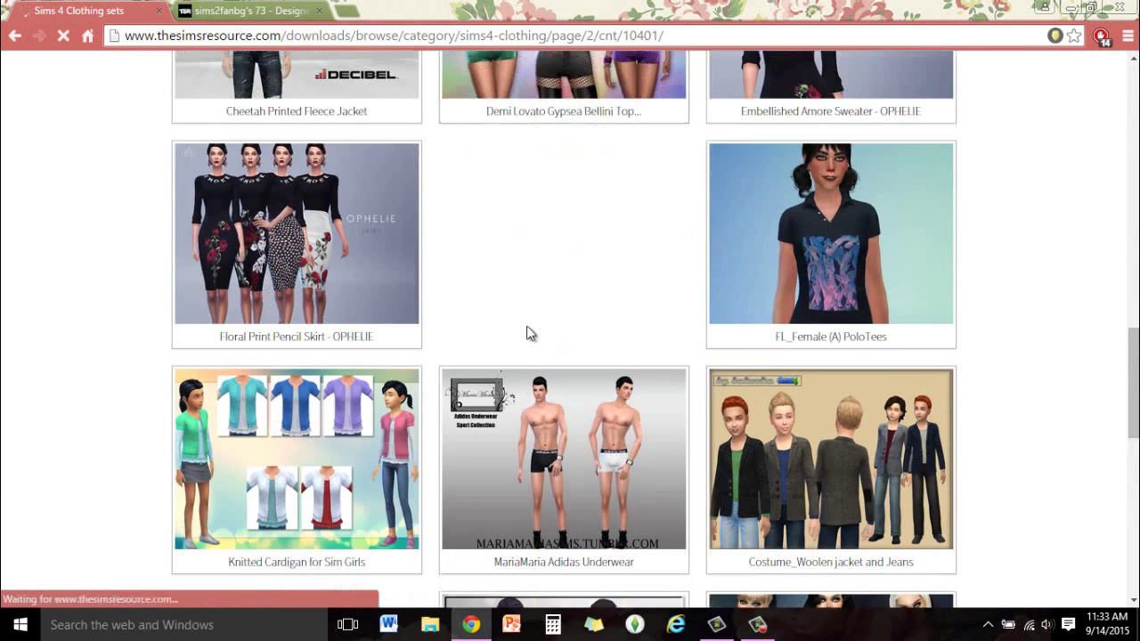
pyautogui.scroll(-5, 530, 338)
pyautogui.scroll(-4, 530, 334)
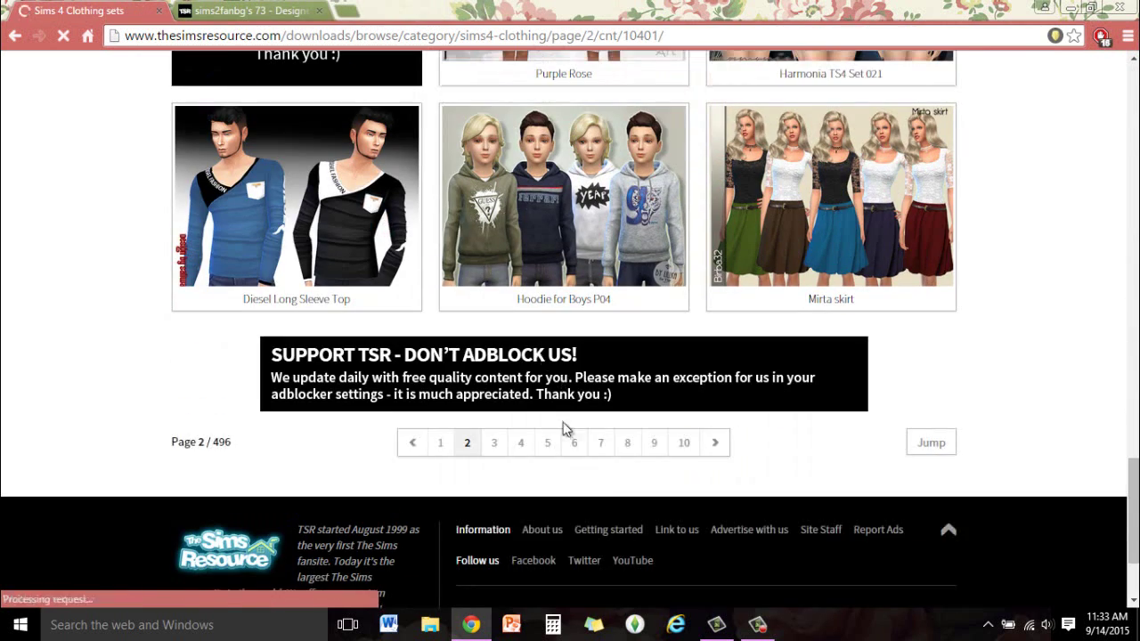
# Step: Go to page 8 of the clothing listings and look through its items
pyautogui.click(629, 444)
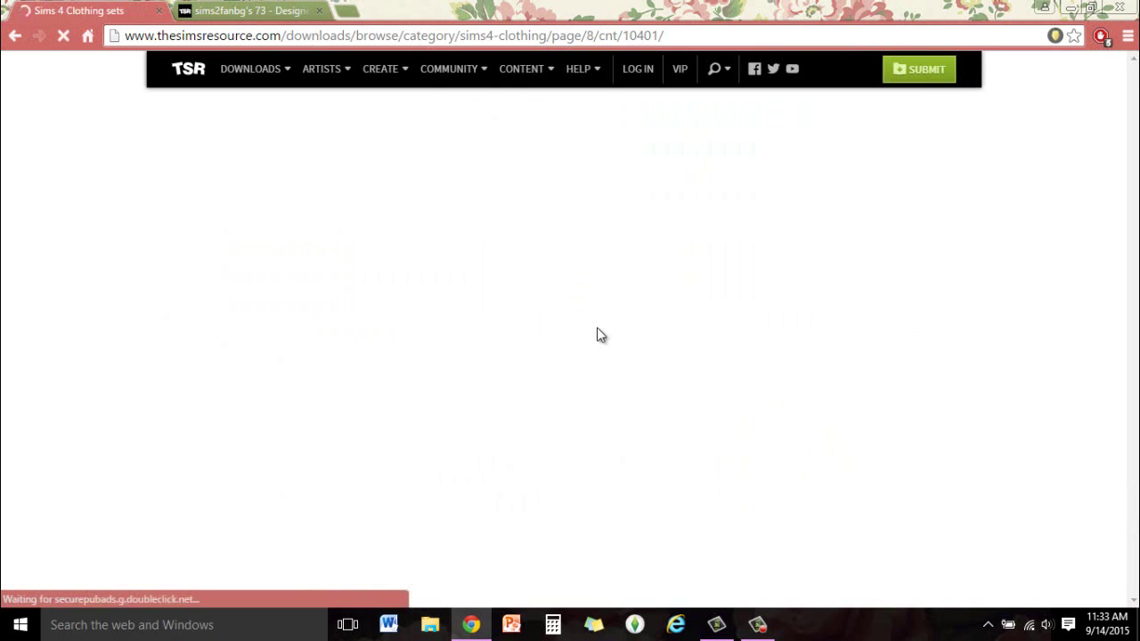
pyautogui.scroll(-8, 587, 368)
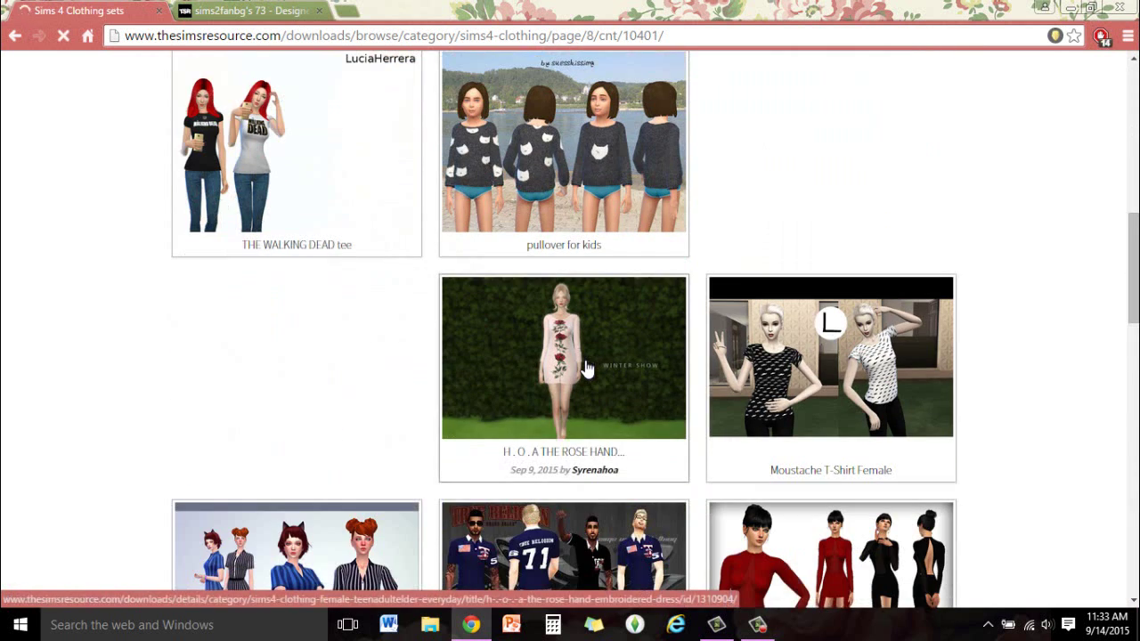
pyautogui.scroll(-5, 586, 368)
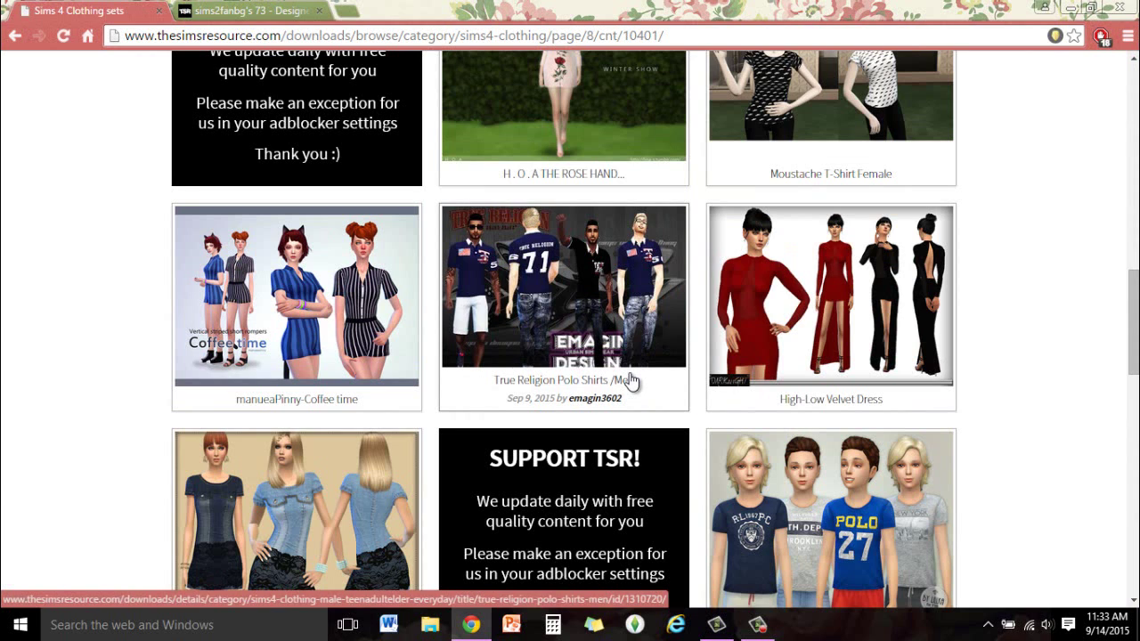
pyautogui.scroll(-10, 630, 381)
# Step: Go to page 13 of the clothing listings and open "Gold Band Tank Tops" in a new tab
pyautogui.click(706, 361)
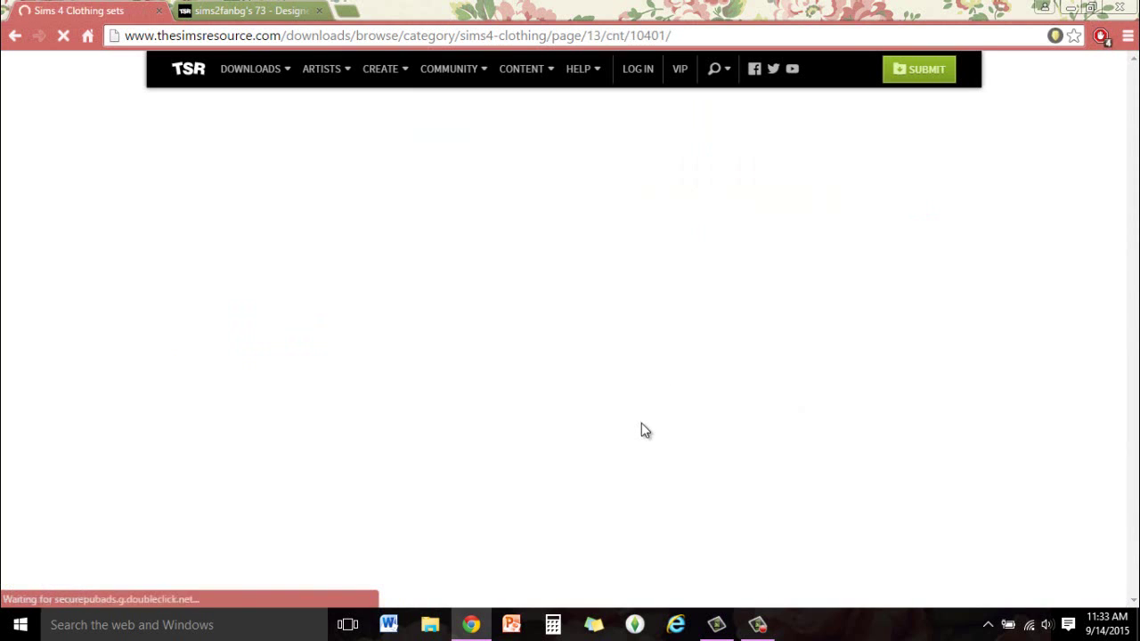
pyautogui.scroll(-2, 641, 435)
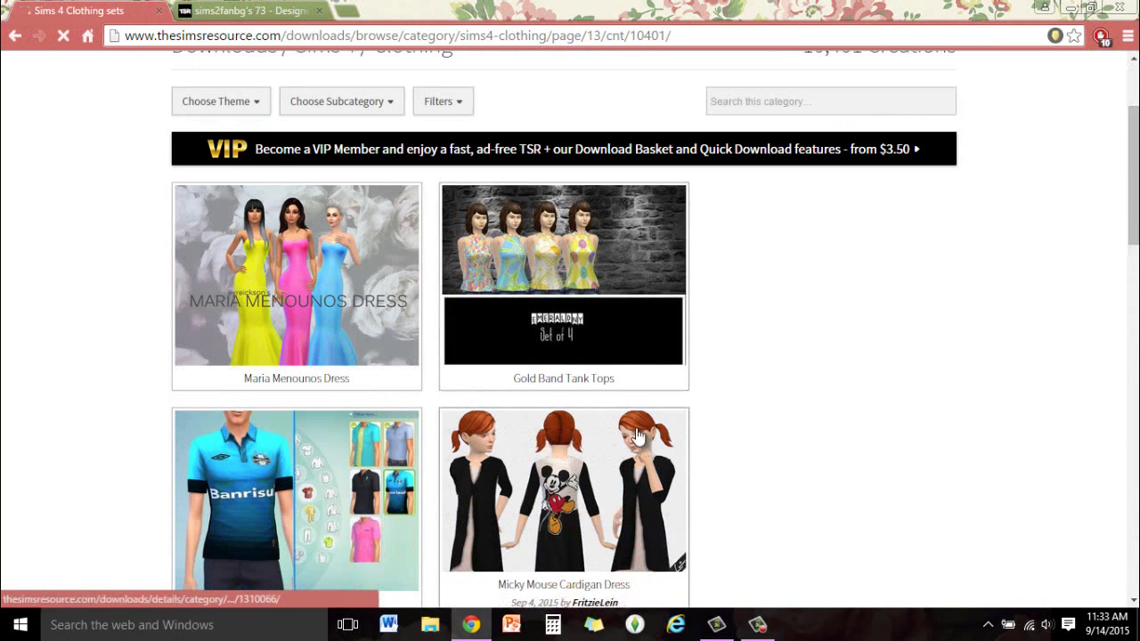
pyautogui.rightClick(570, 308)
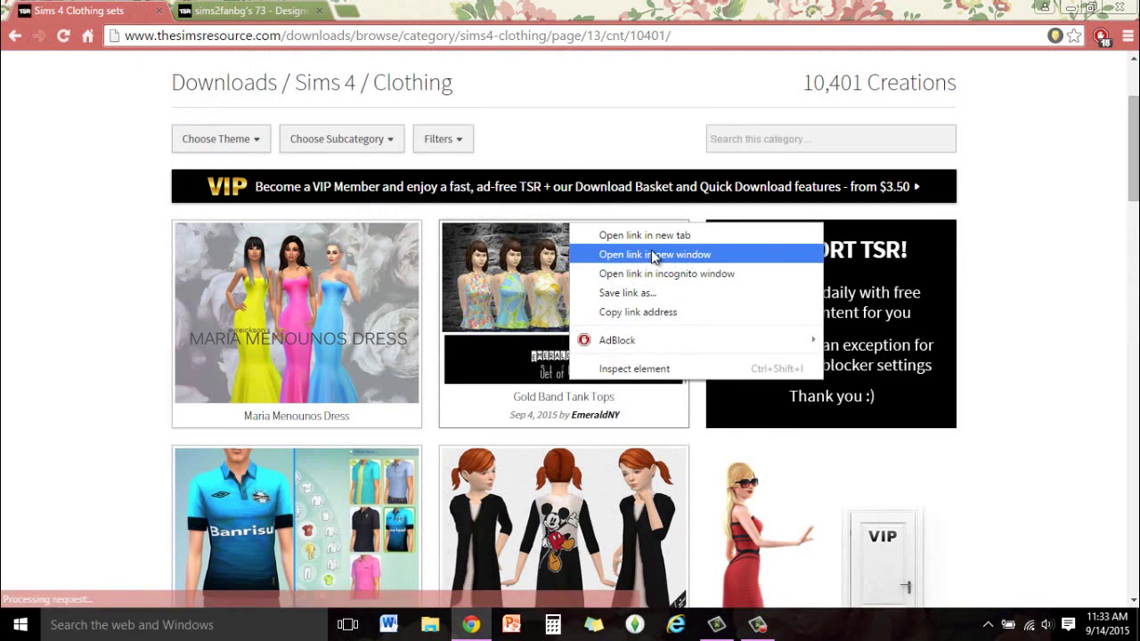
pyautogui.click(661, 237)
# Step: Open the "69 - Long flared skirt" listing in a new tab
pyautogui.scroll(-4, 582, 362)
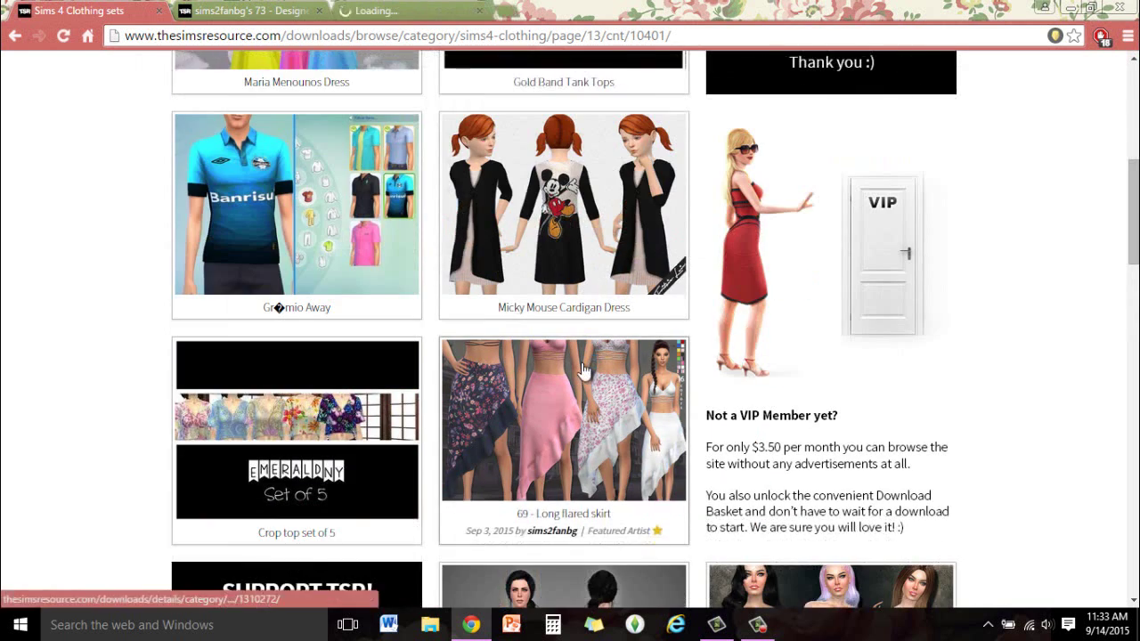
pyautogui.scroll(-1, 581, 369)
pyautogui.rightClick(581, 369)
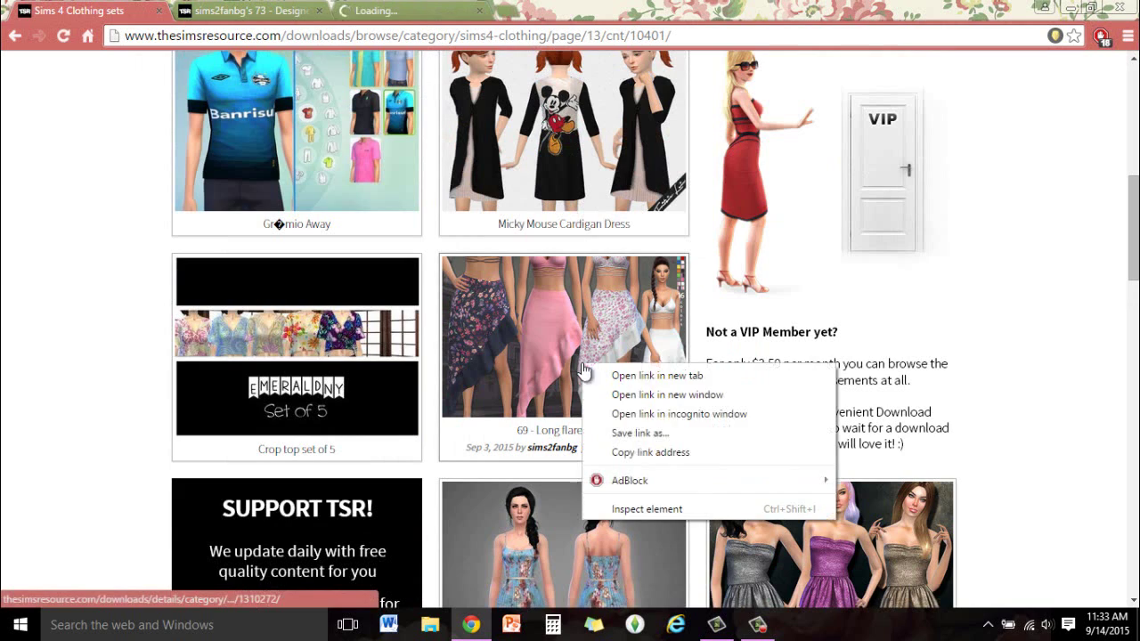
pyautogui.click(647, 384)
# Step: Switch the downloads listing to the Sims 4 Hair category
pyautogui.scroll(-4, 615, 374)
pyautogui.scroll(8, 499, 321)
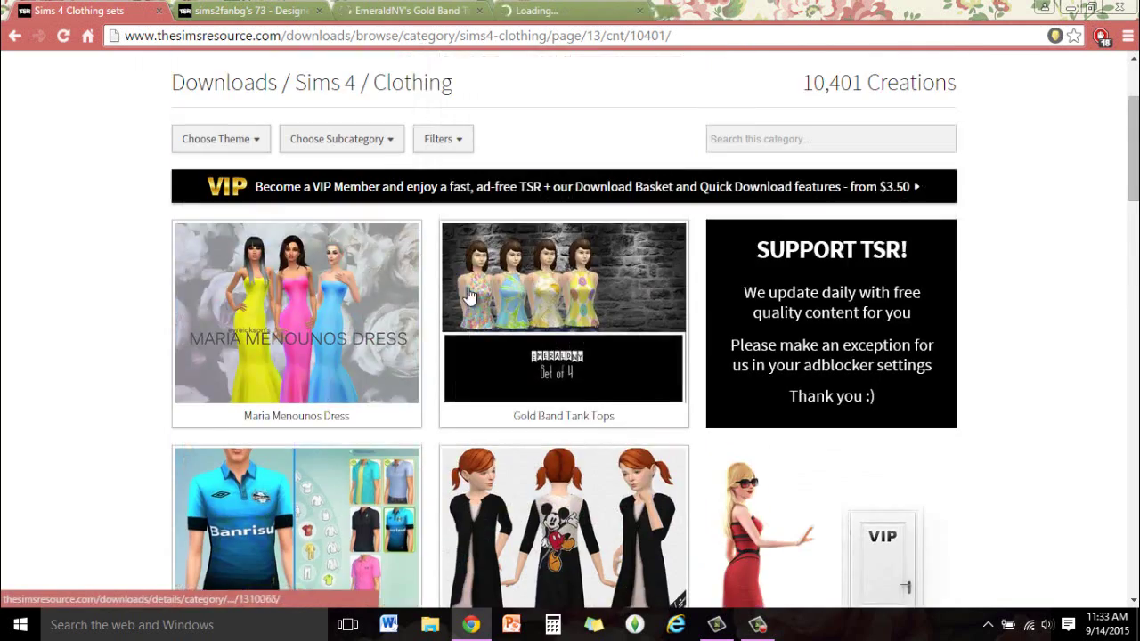
pyautogui.scroll(2, 470, 295)
pyautogui.moveTo(287, 76)
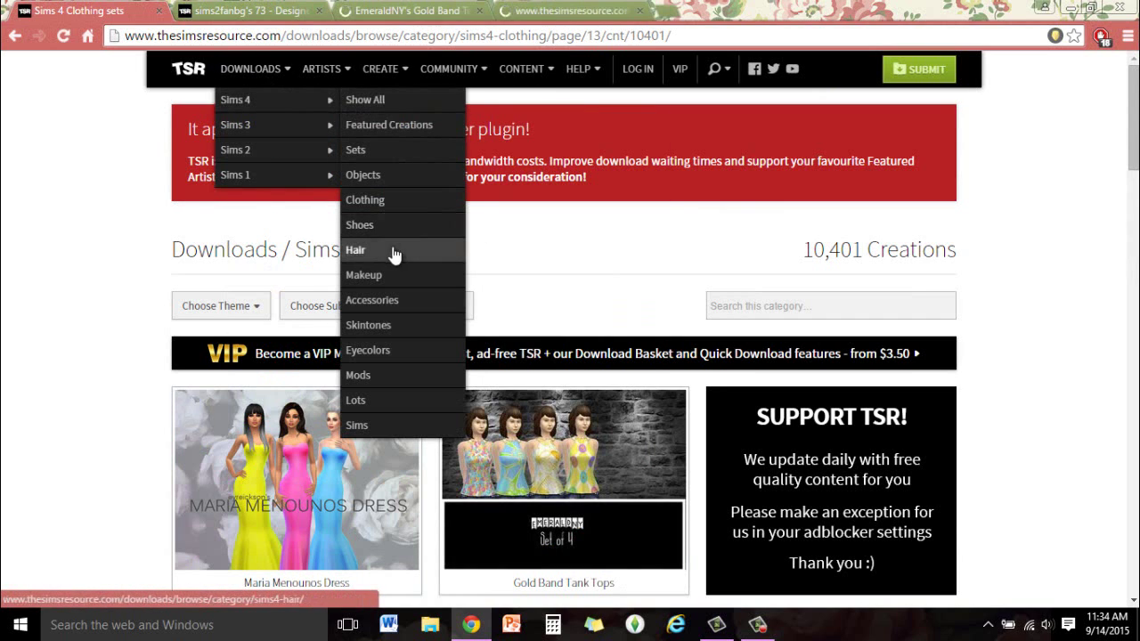
pyautogui.click(395, 253)
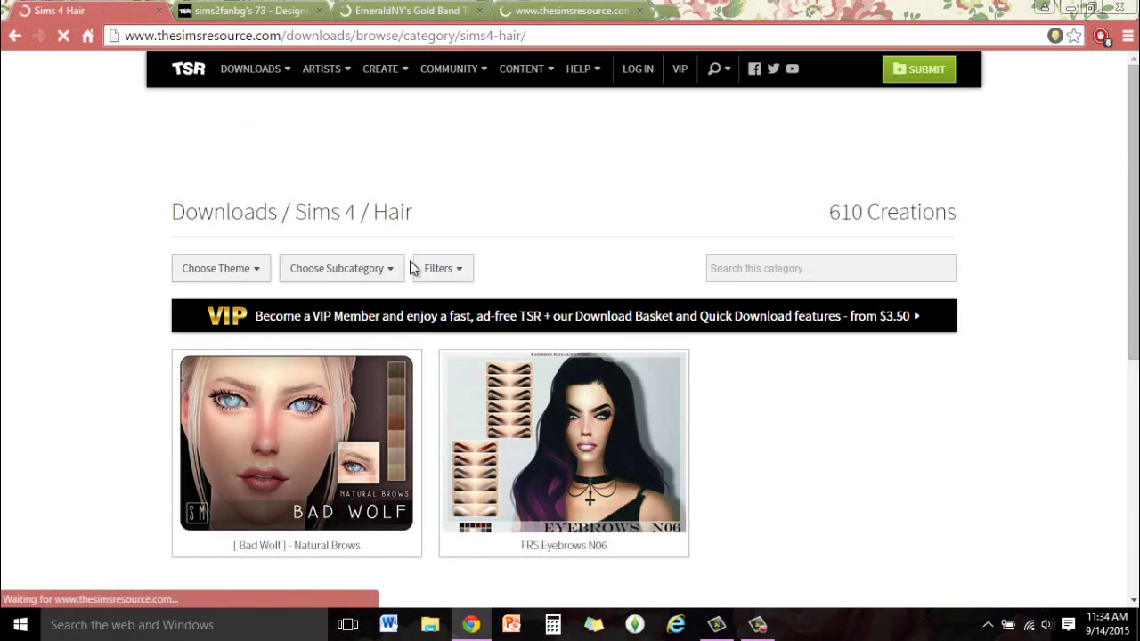
# Step: Browse the Sims 4 hair listings and open "[Ts4]Taty_Alesso_Omen" in a new tab
pyautogui.scroll(-2, 412, 268)
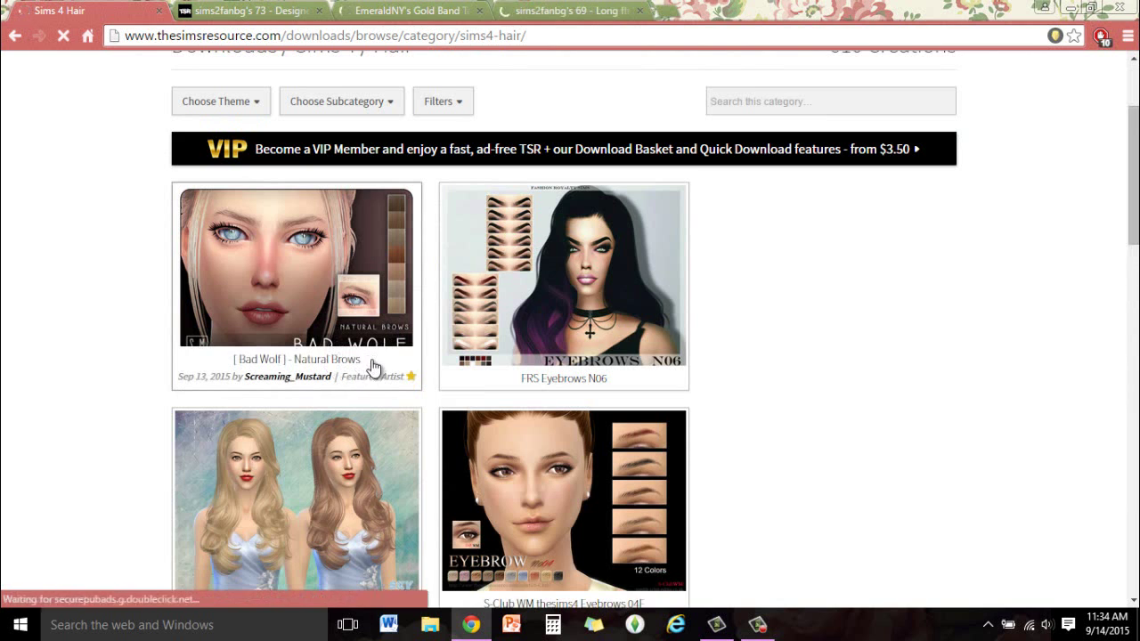
pyautogui.scroll(1, 381, 378)
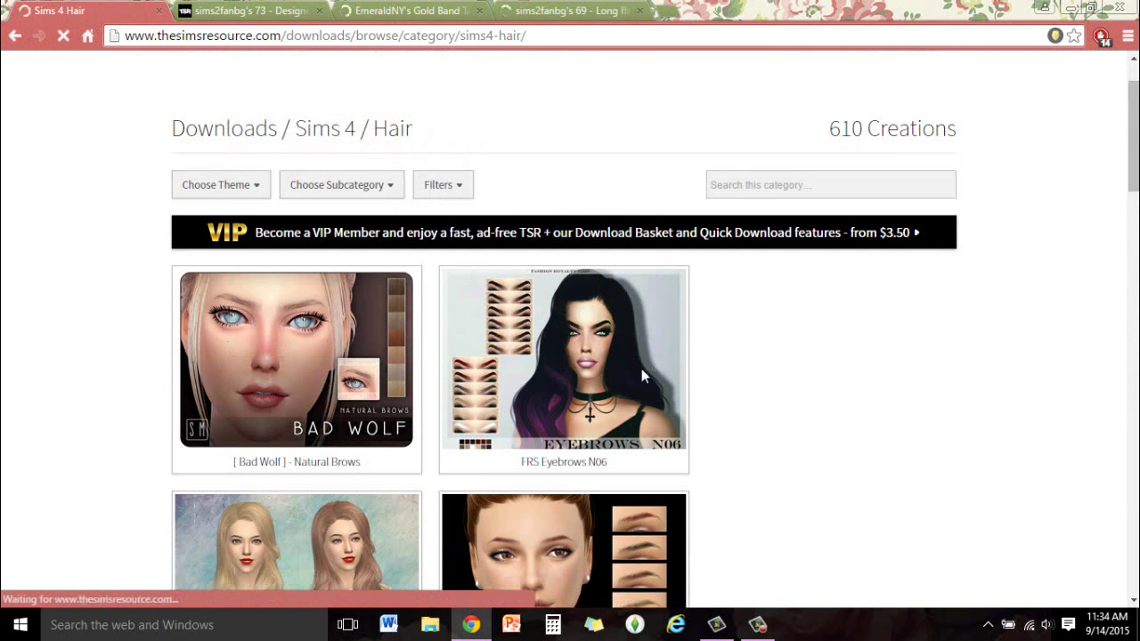
pyautogui.scroll(-4, 537, 513)
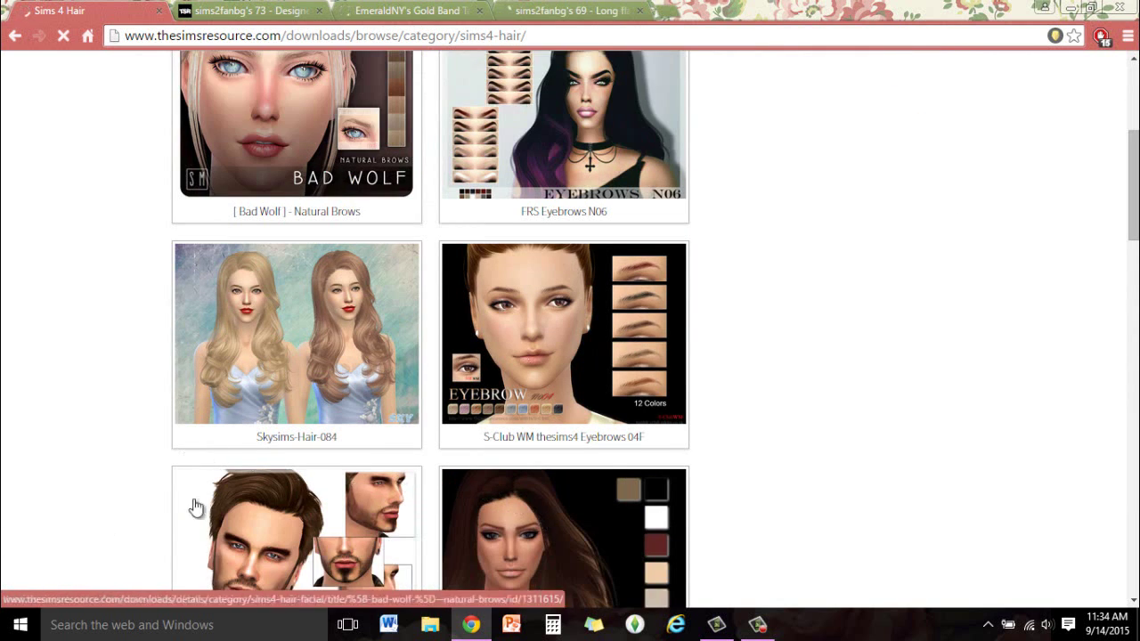
pyautogui.scroll(-4, 314, 487)
pyautogui.scroll(-1, 314, 487)
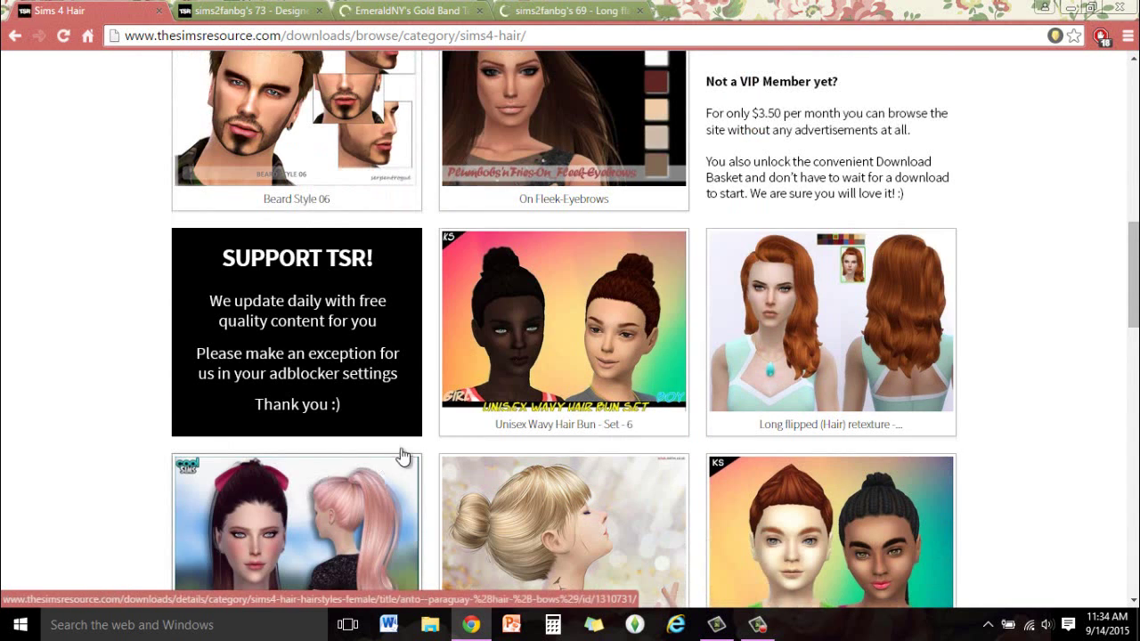
pyautogui.scroll(-4, 403, 456)
pyautogui.scroll(-4, 770, 416)
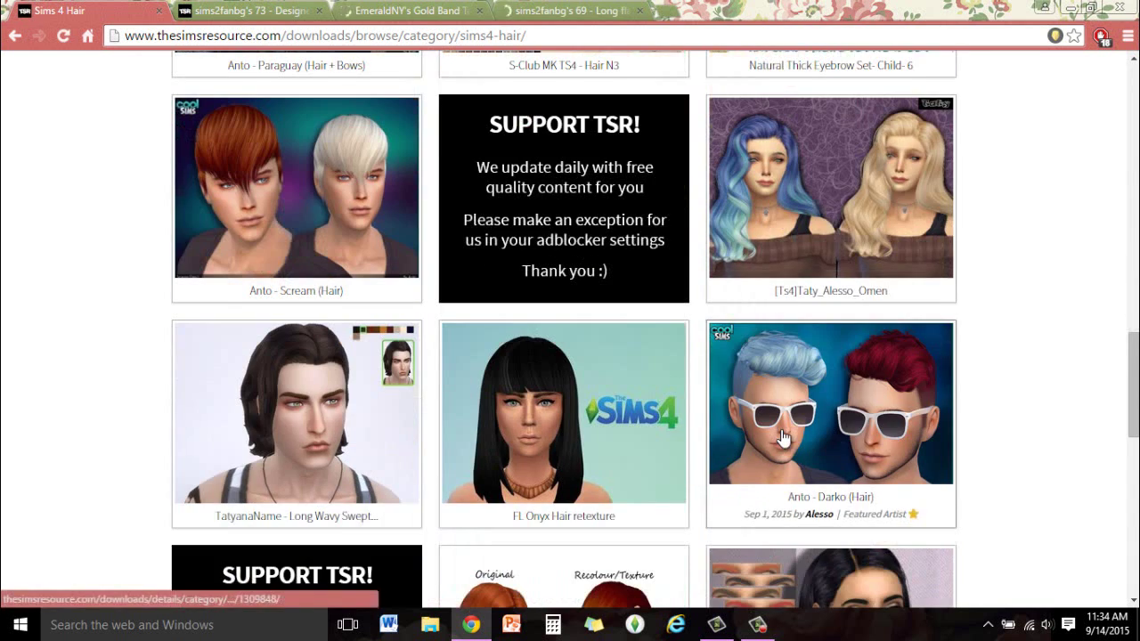
pyautogui.scroll(1, 782, 438)
pyautogui.rightClick(825, 314)
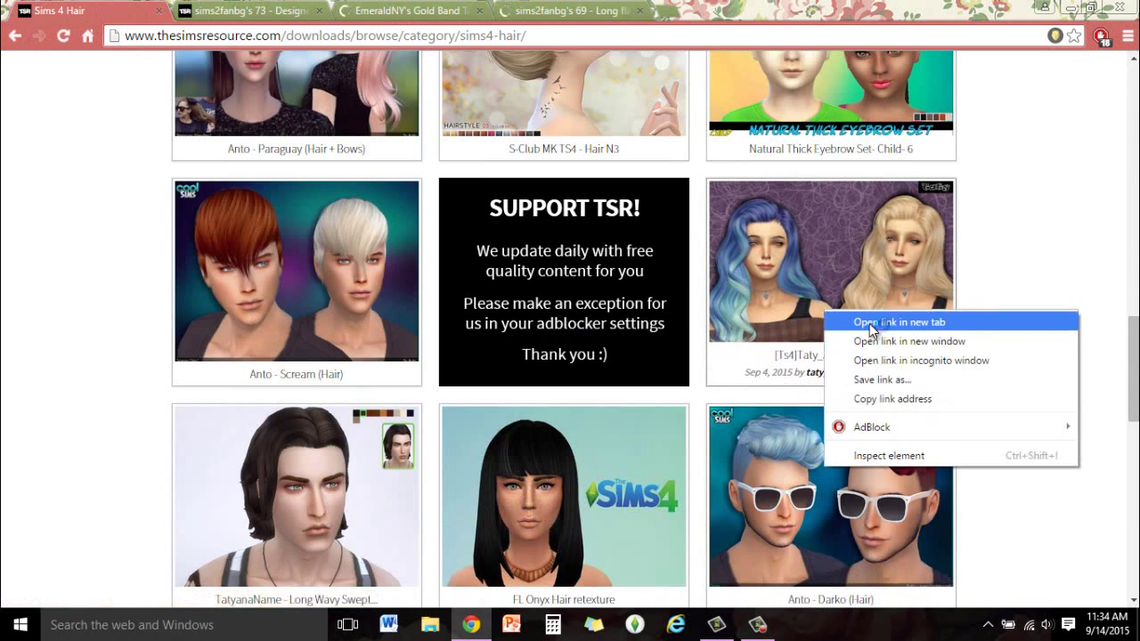
pyautogui.click(898, 323)
# Step: Open the "Nightcrawler-Break Free" hair listing in a new tab
pyautogui.scroll(-4, 451, 419)
pyautogui.scroll(-5, 450, 419)
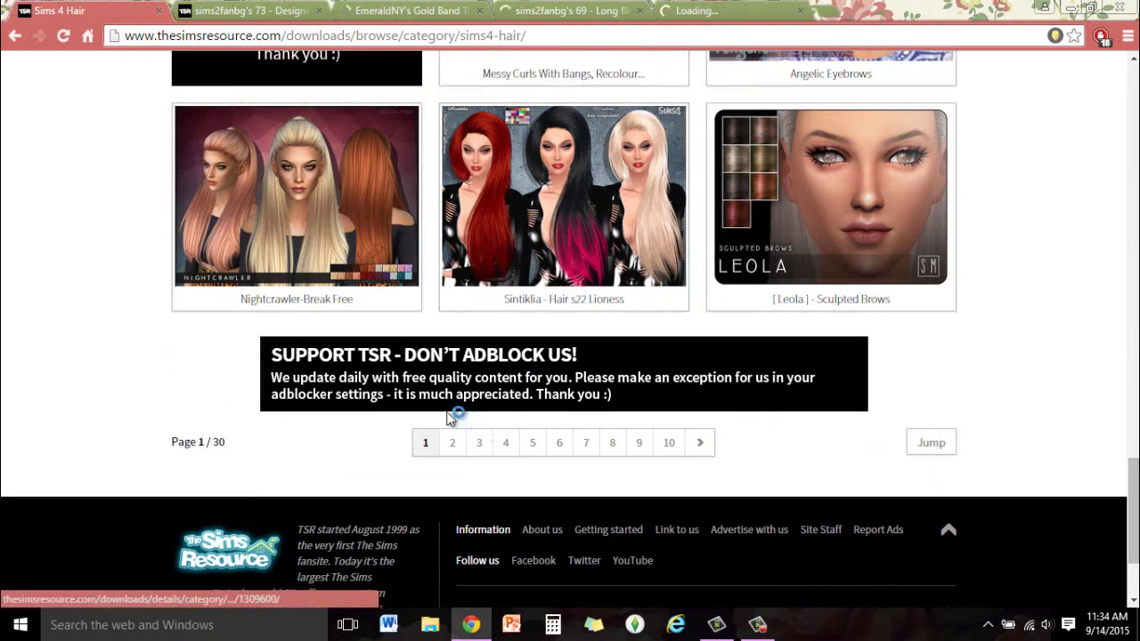
pyautogui.rightClick(328, 216)
pyautogui.click(405, 224)
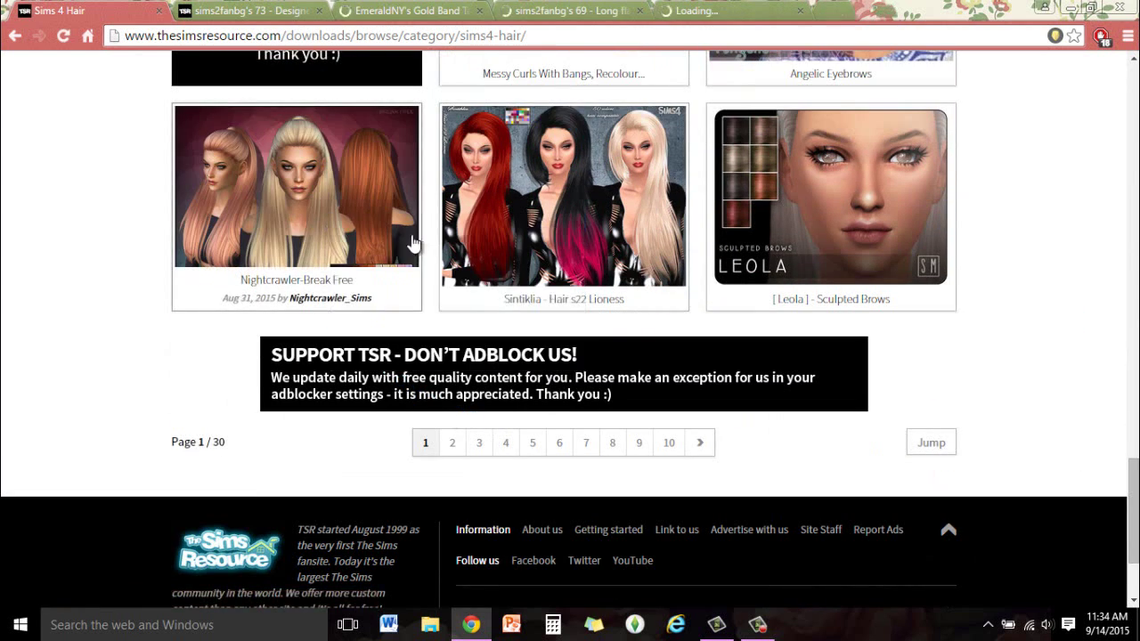
# Step: Open the "[ Leola ] - Sculpted Brows" listing in a new tab
pyautogui.scroll(3, 395, 415)
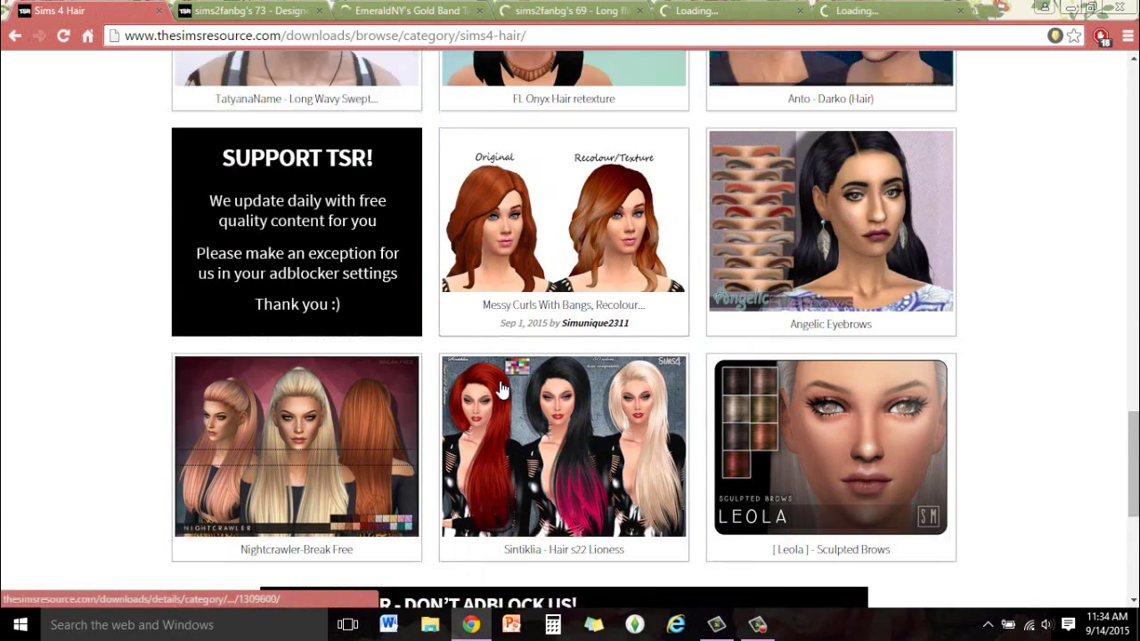
pyautogui.scroll(-1, 503, 390)
pyautogui.rightClick(839, 365)
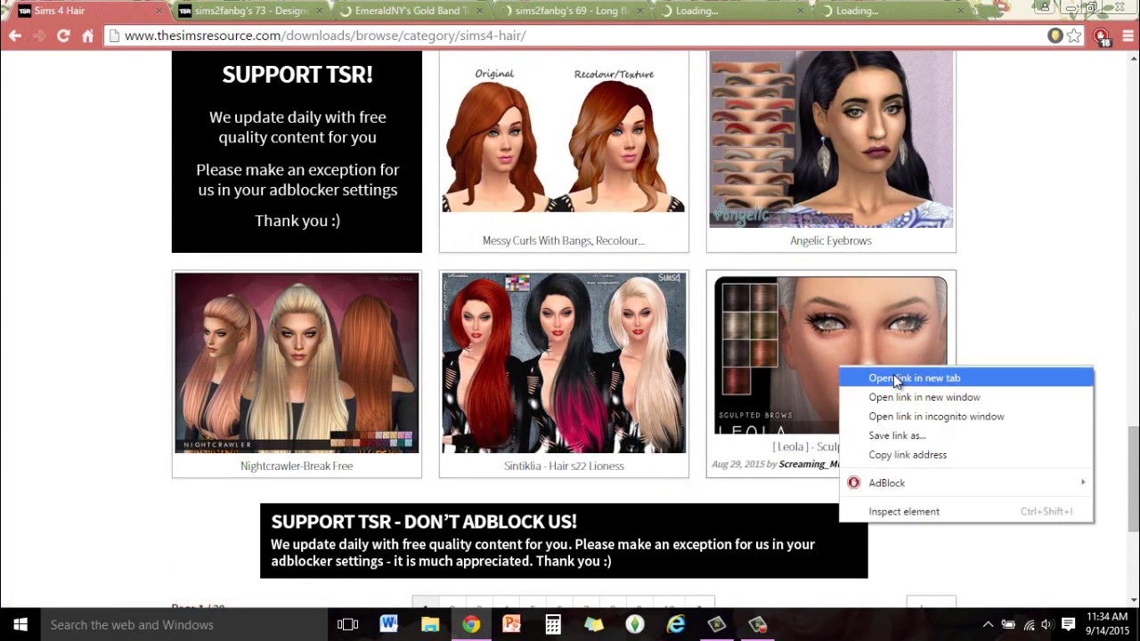
pyautogui.click(894, 378)
# Step: Finish looking over the hair listings and switch the downloads to the Sims 4 Shoes category
pyautogui.scroll(-4, 570, 357)
pyautogui.scroll(6, 386, 328)
pyautogui.scroll(-3, 392, 334)
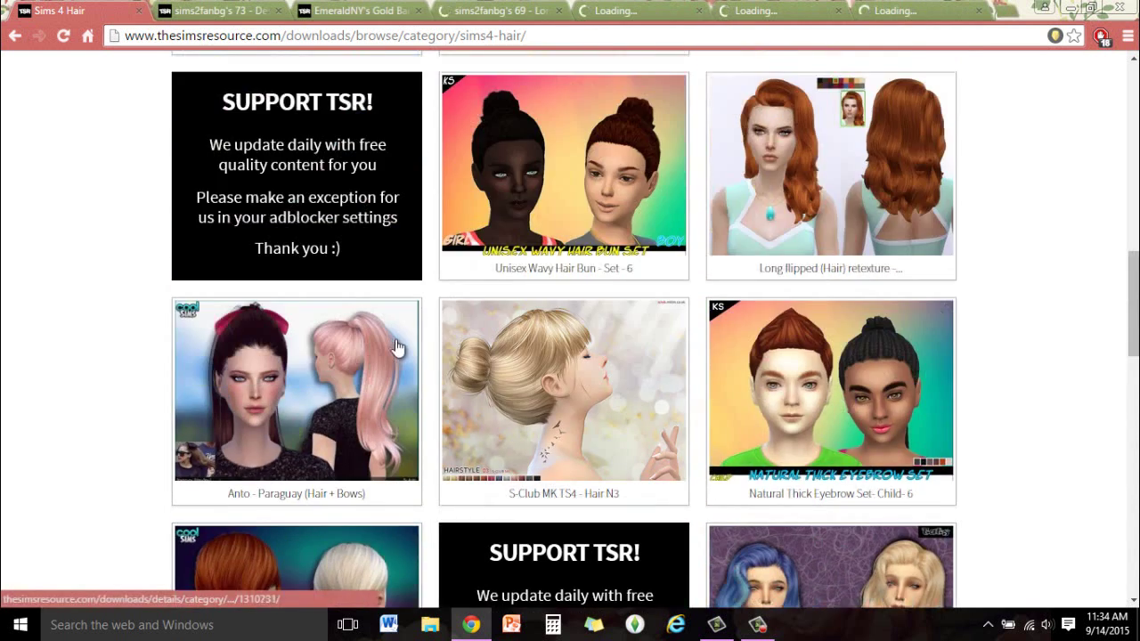
pyautogui.scroll(10, 397, 347)
pyautogui.moveTo(270, 89)
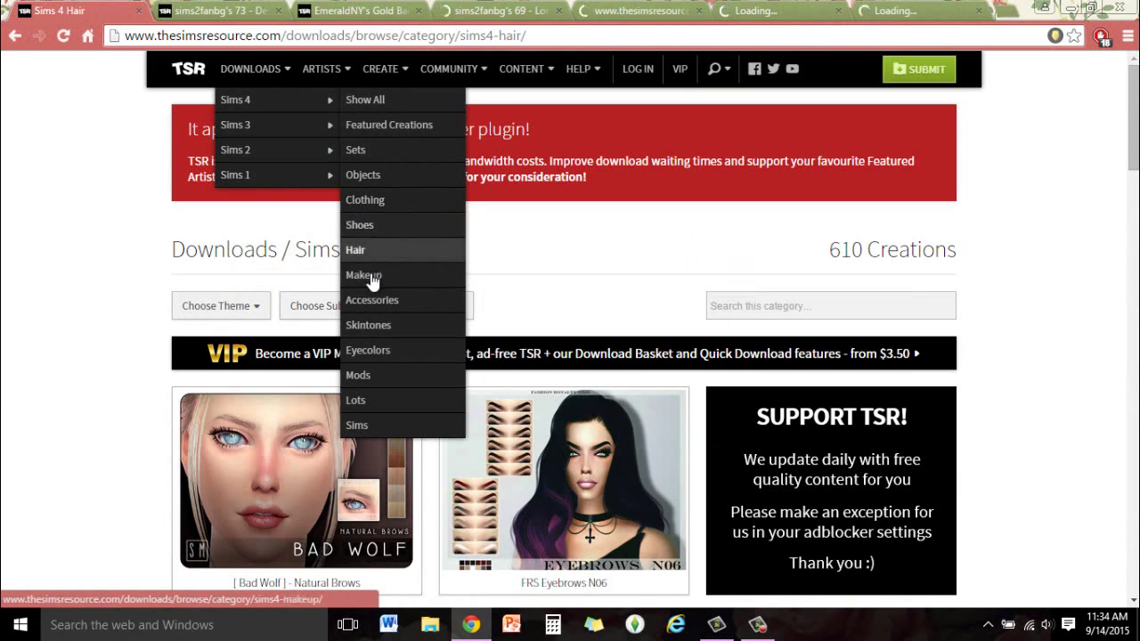
pyautogui.click(360, 229)
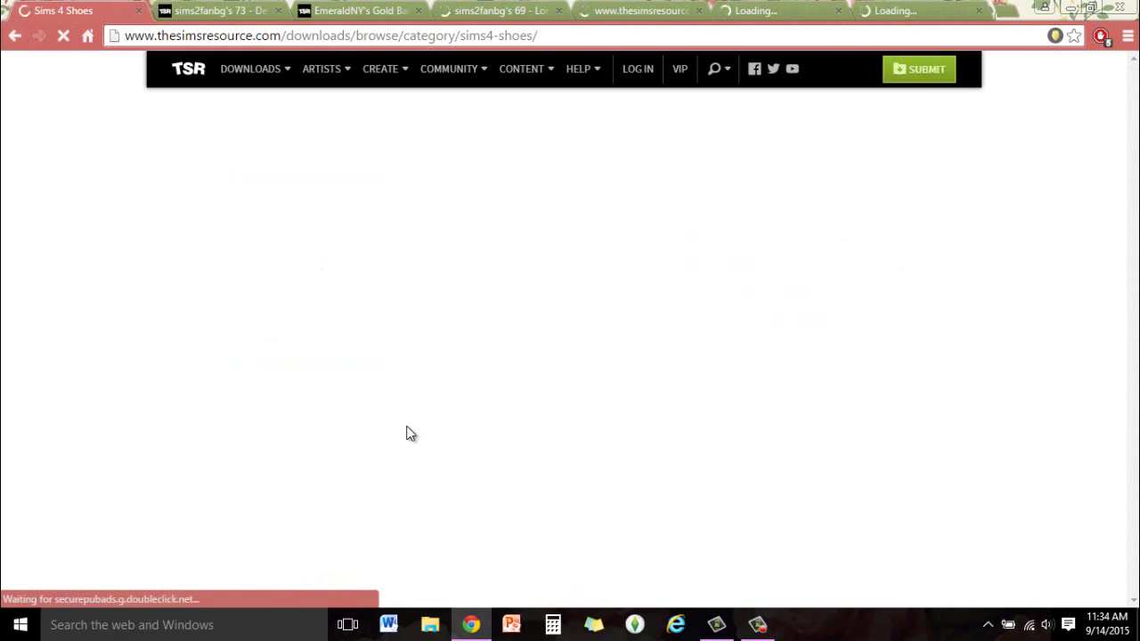
# Step: Look through the items on the first page of the Sims 4 shoe listings
pyautogui.scroll(-3, 407, 428)
pyautogui.scroll(-2, 418, 428)
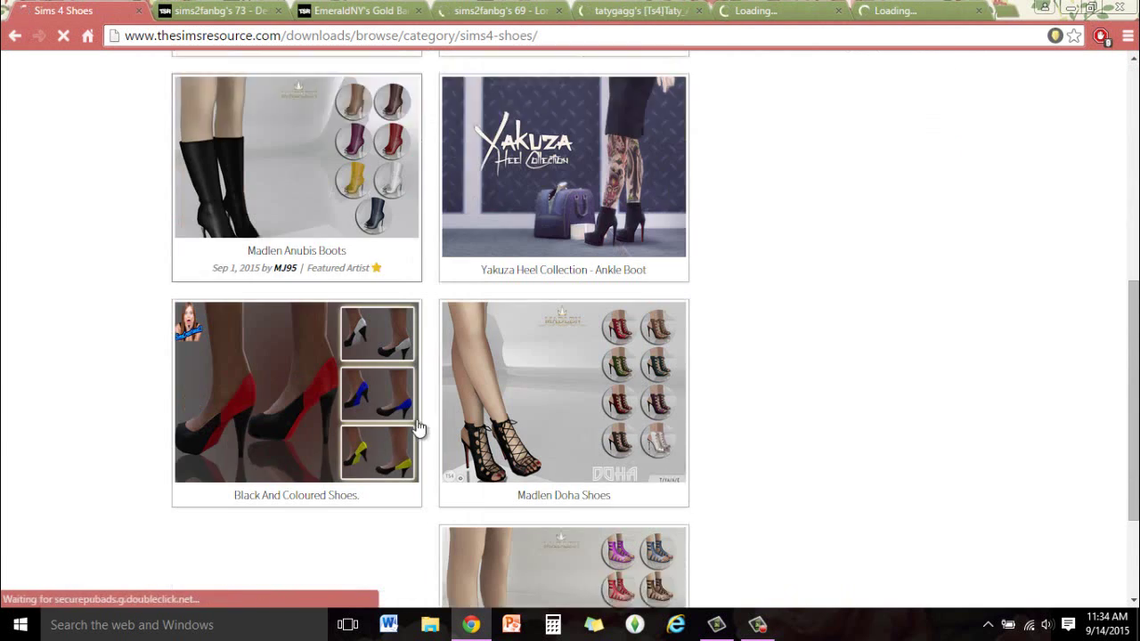
pyautogui.scroll(-3, 419, 429)
pyautogui.scroll(2, 425, 422)
pyautogui.scroll(1, 446, 417)
pyautogui.scroll(-4, 447, 417)
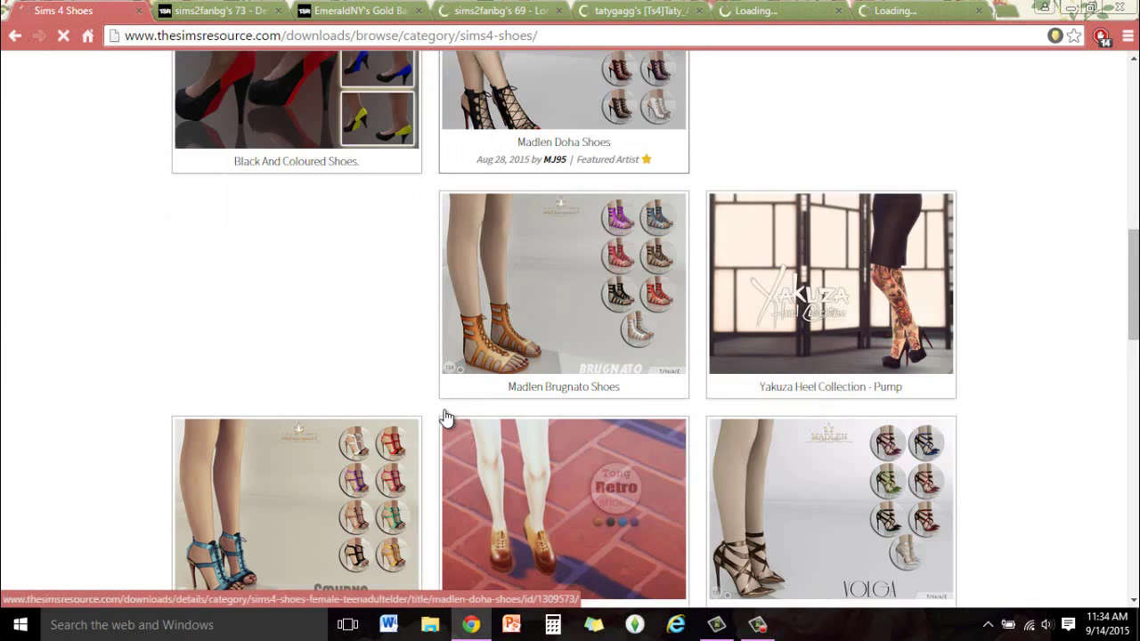
pyautogui.scroll(-3, 459, 424)
pyautogui.scroll(2, 482, 434)
pyautogui.scroll(-2, 488, 445)
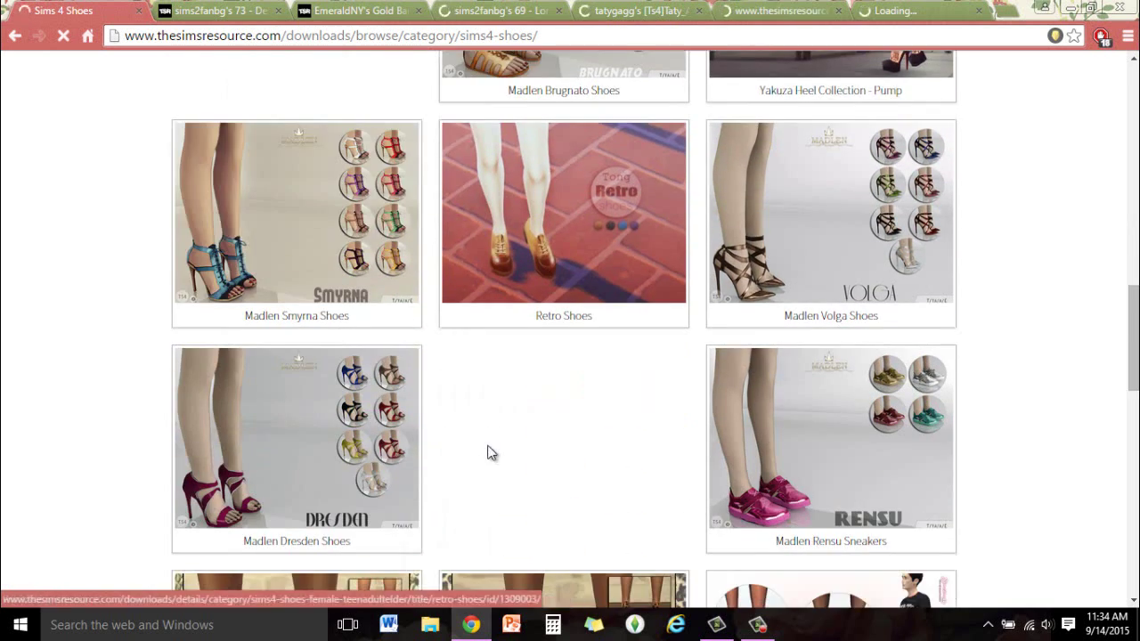
pyautogui.scroll(-3, 488, 454)
pyautogui.scroll(5, 490, 451)
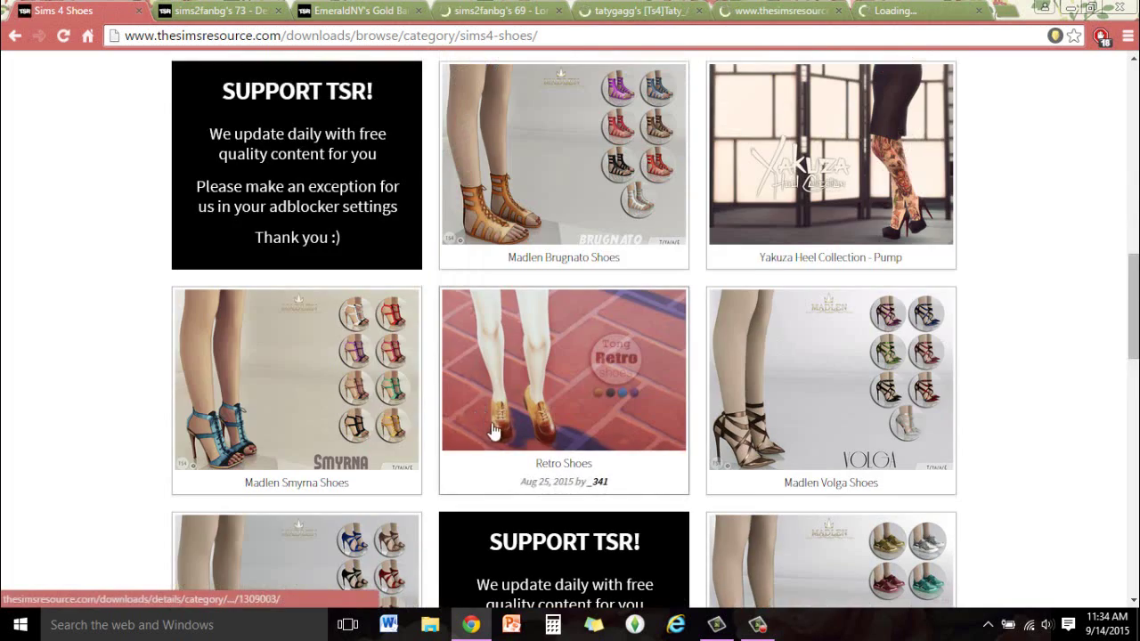
# Step: Open the "Madlen Doha Shoes" listing in a new tab
pyautogui.scroll(7, 495, 431)
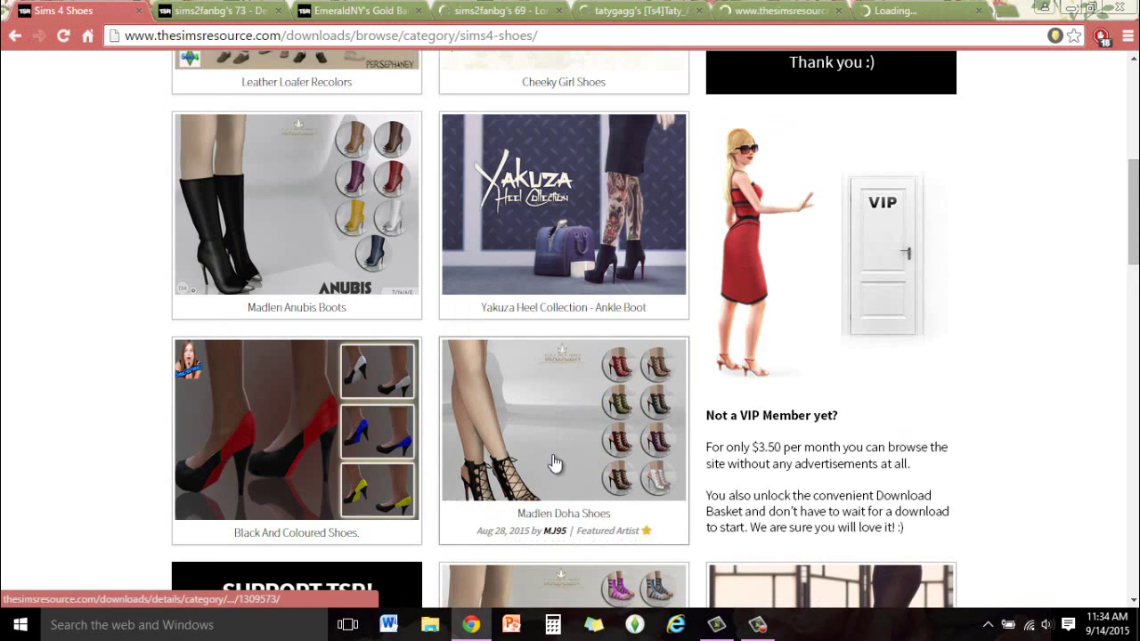
pyautogui.rightClick(554, 463)
pyautogui.click(636, 309)
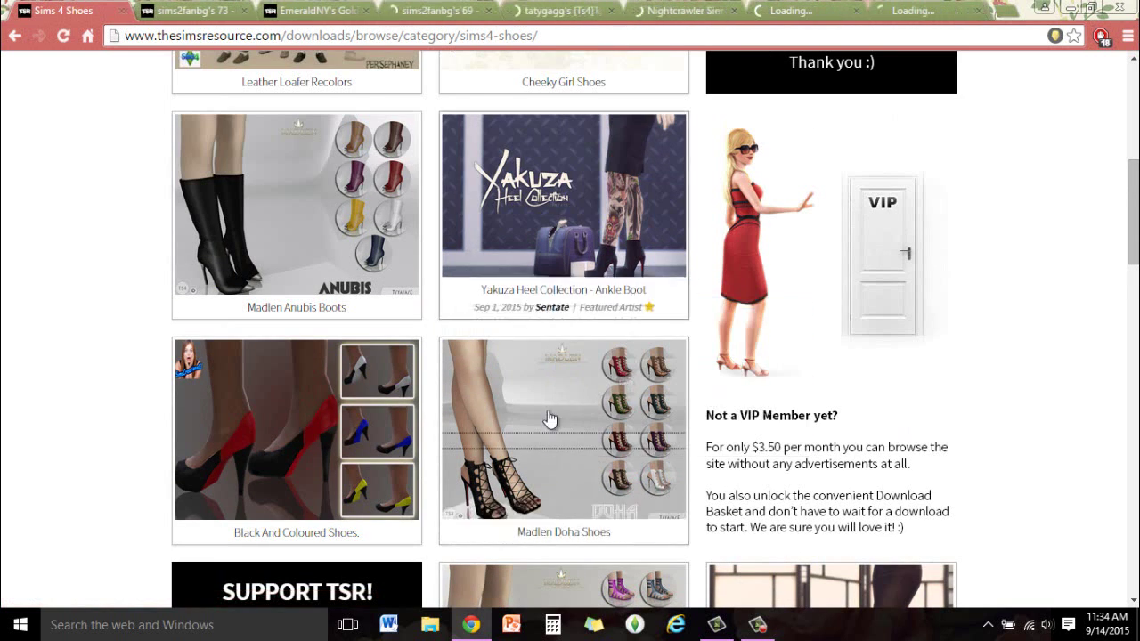
# Step: Switch the downloads listing to the Sims 4 Skintones category
pyautogui.scroll(6, 551, 419)
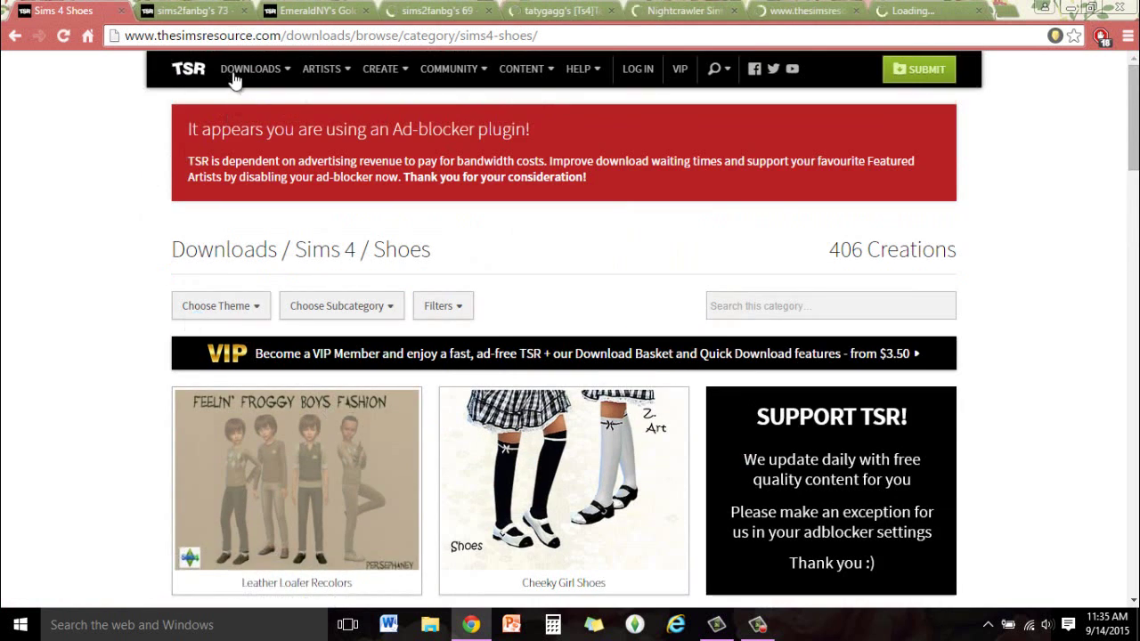
pyautogui.moveTo(234, 81)
pyautogui.moveTo(260, 102)
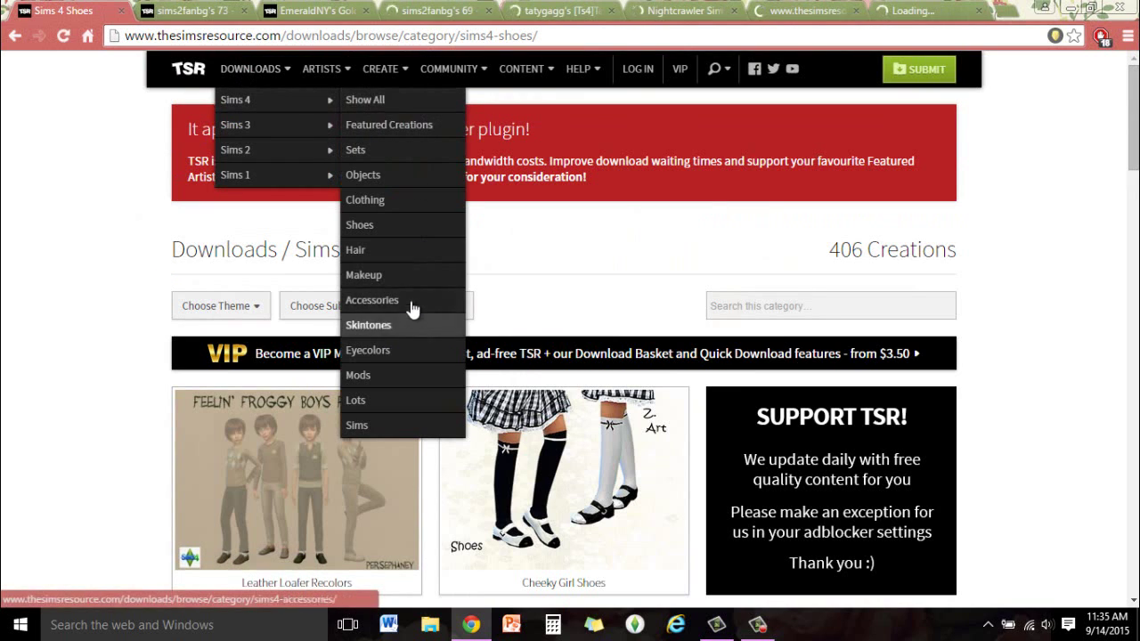
pyautogui.click(374, 325)
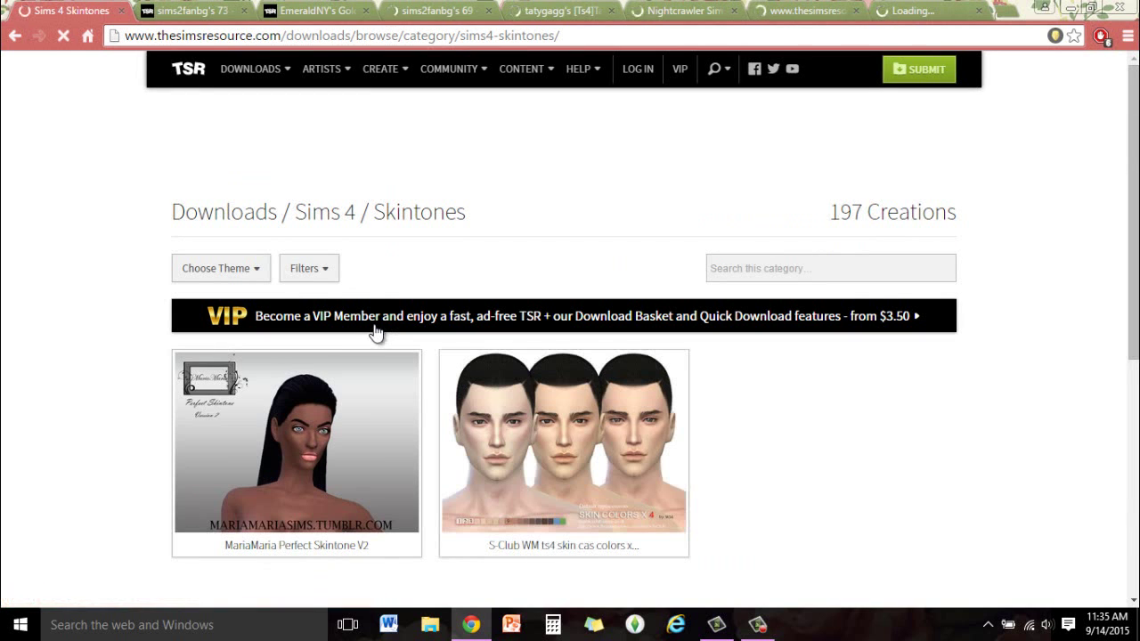
# Step: Browse the skintone listings and open "Zombie Flesh Face Paint" in a new tab
pyautogui.scroll(-5, 413, 349)
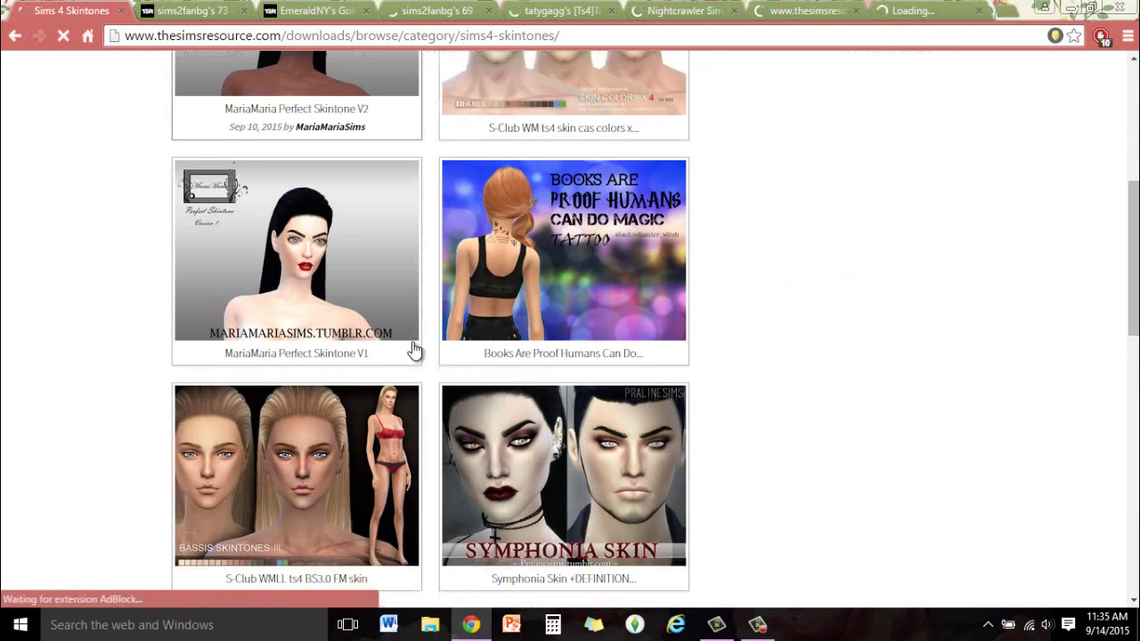
pyautogui.scroll(-4, 413, 348)
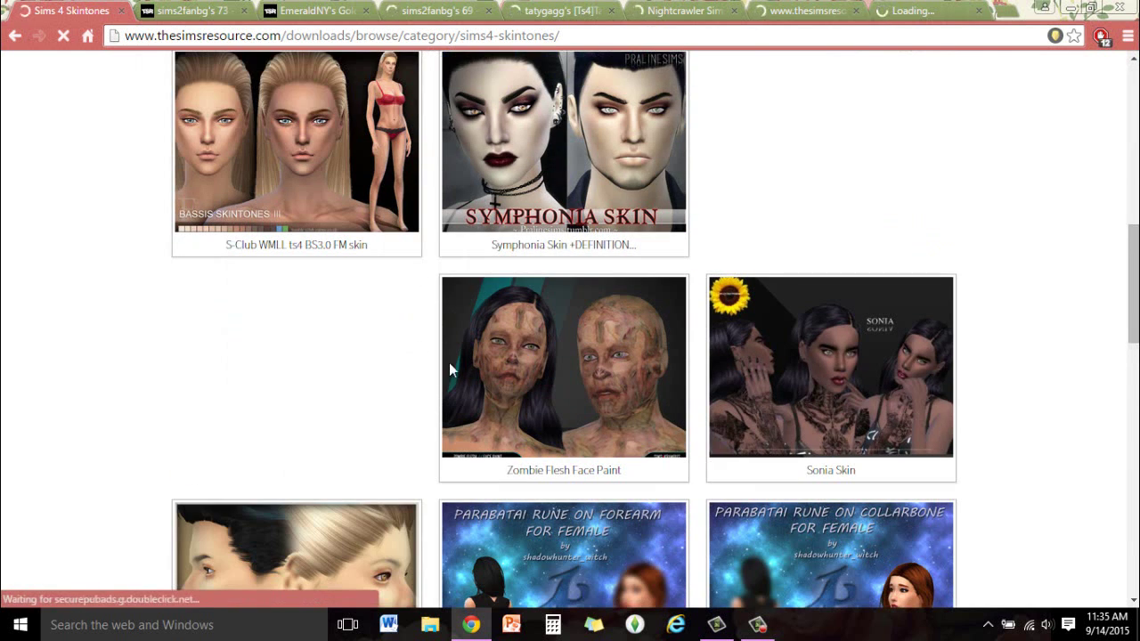
pyautogui.scroll(-3, 485, 373)
pyautogui.scroll(-3, 538, 395)
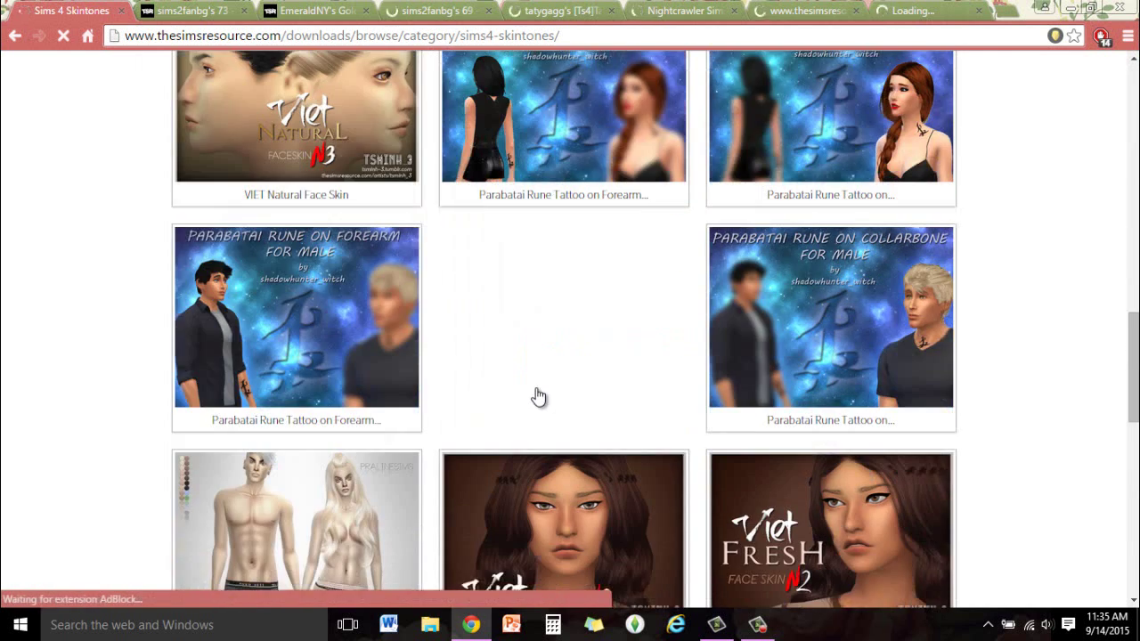
pyautogui.scroll(-4, 538, 394)
pyautogui.scroll(11, 538, 395)
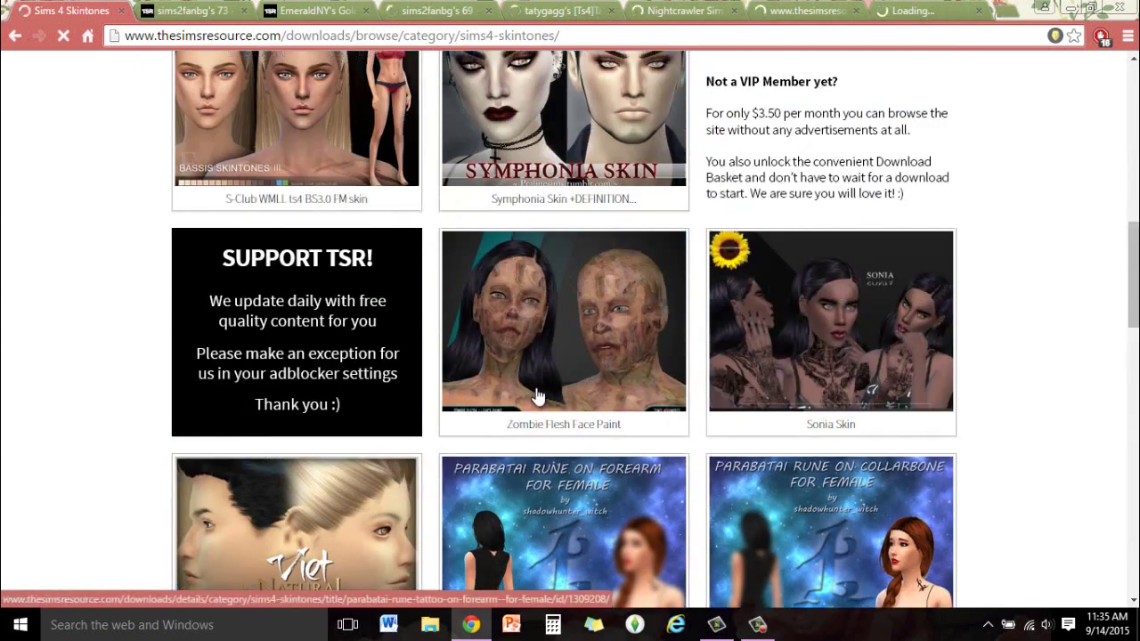
pyautogui.scroll(4, 563, 265)
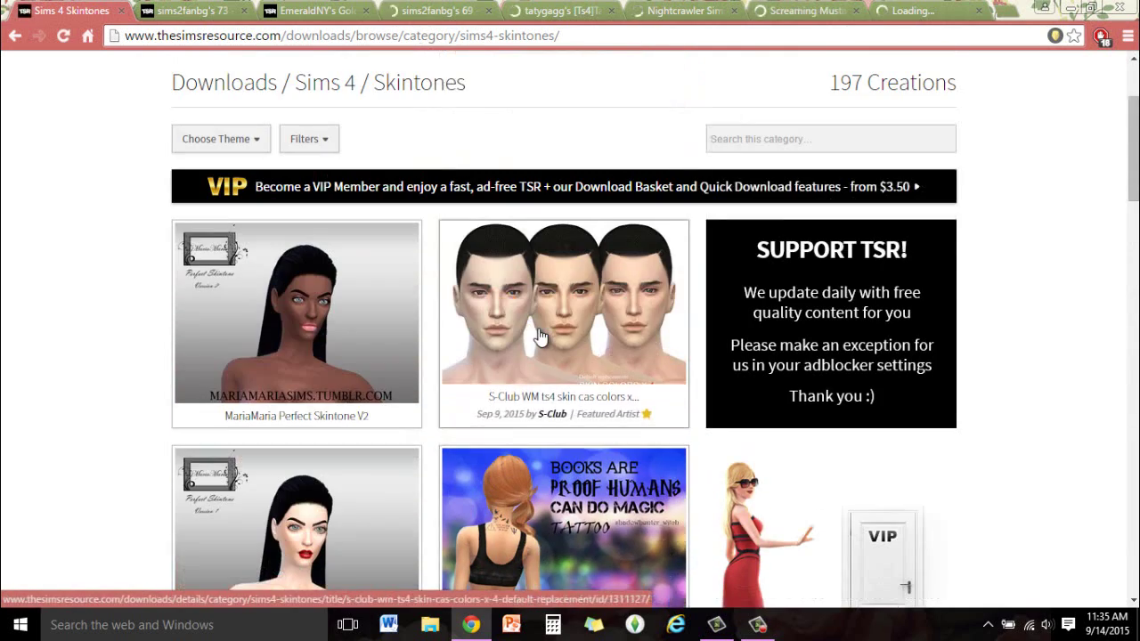
pyautogui.scroll(-9, 540, 333)
pyautogui.rightClick(560, 237)
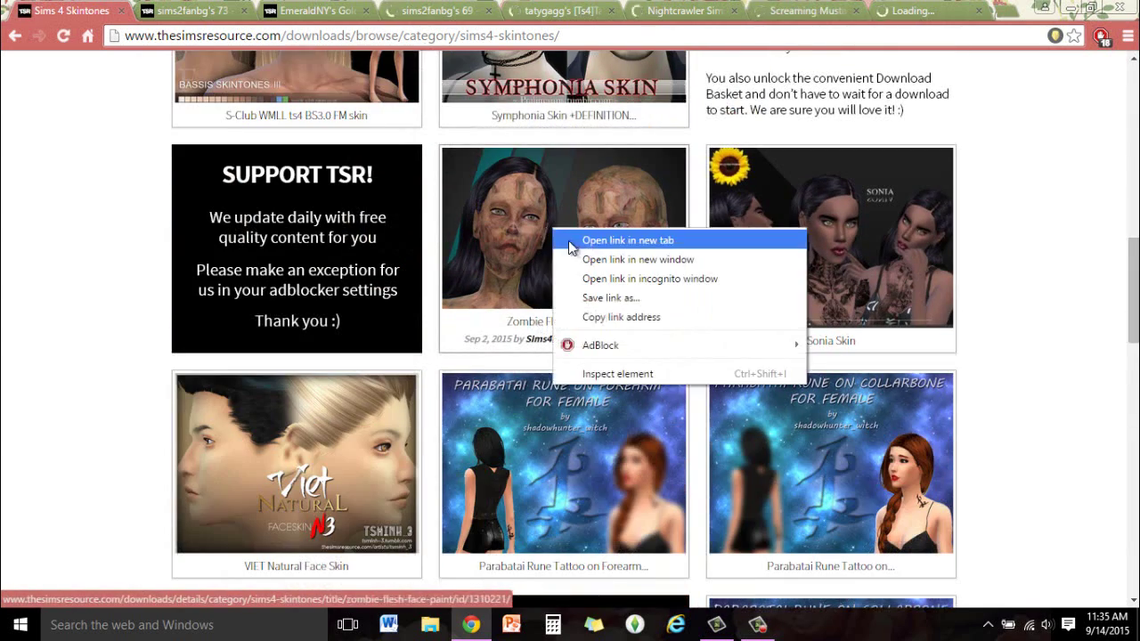
pyautogui.click(572, 240)
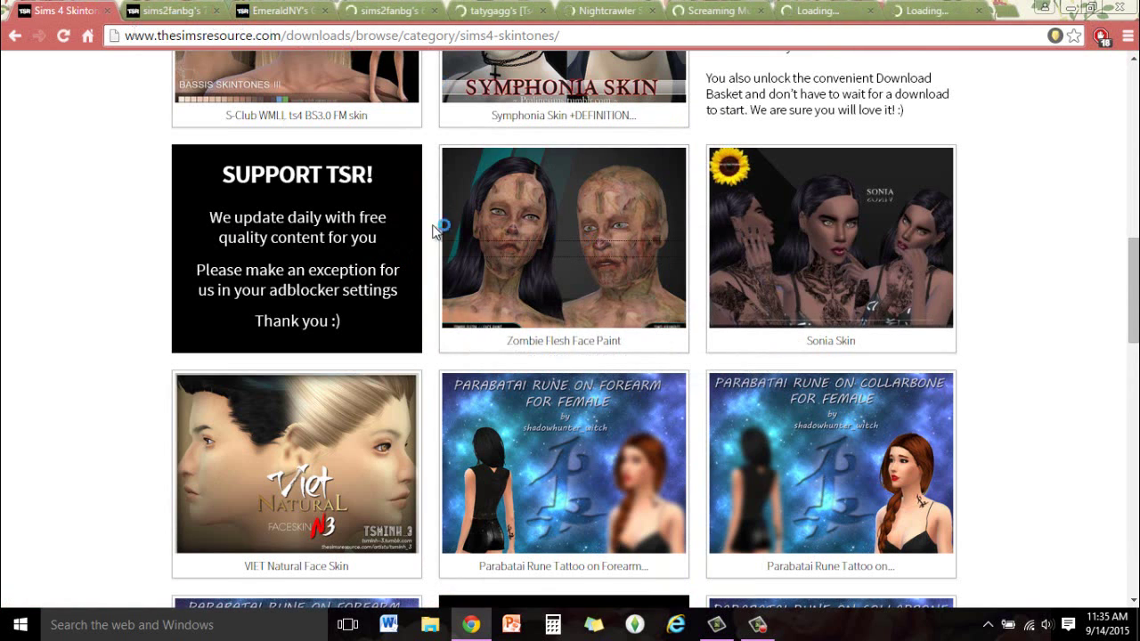
# Step: Look through the remaining skintone listings on the page
pyautogui.scroll(-7, 655, 325)
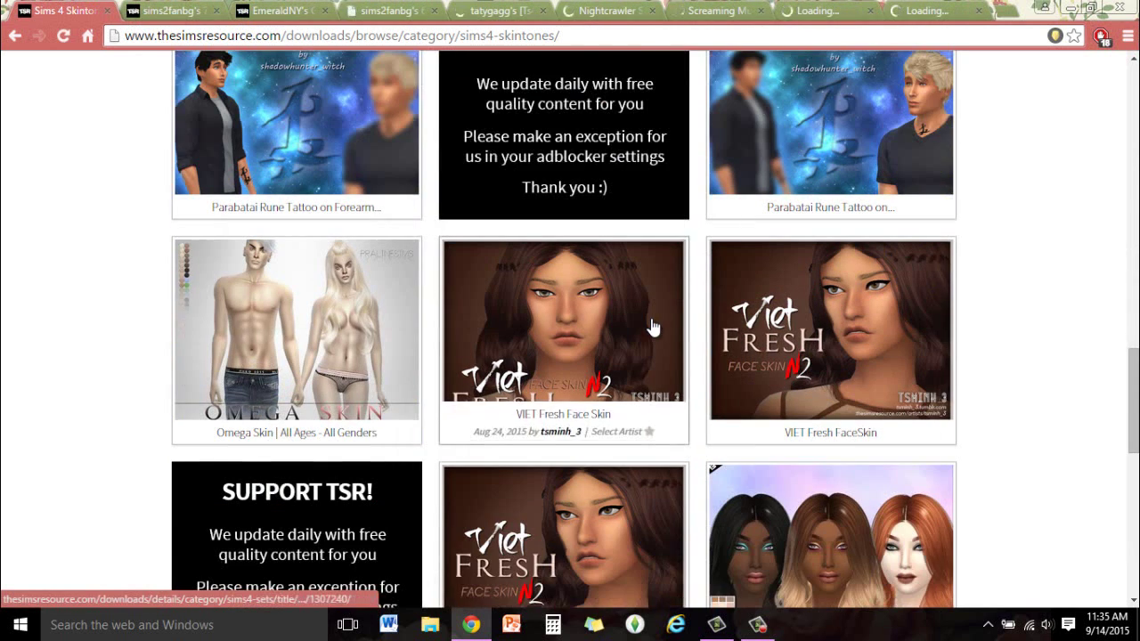
pyautogui.scroll(-4, 507, 329)
pyautogui.scroll(3, 518, 345)
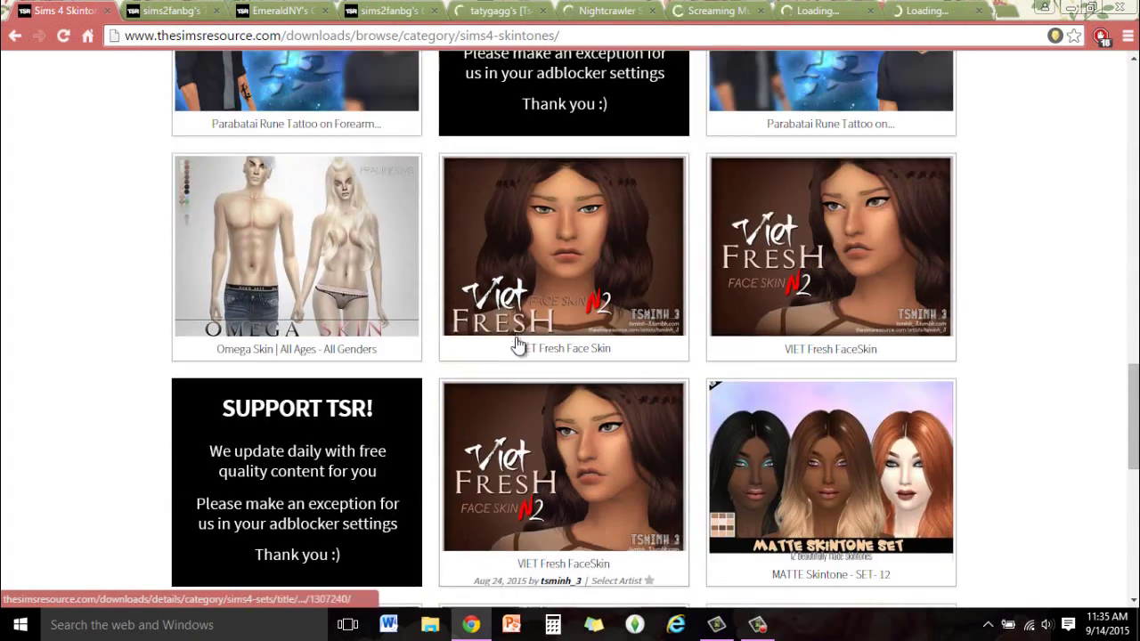
pyautogui.scroll(15, 518, 346)
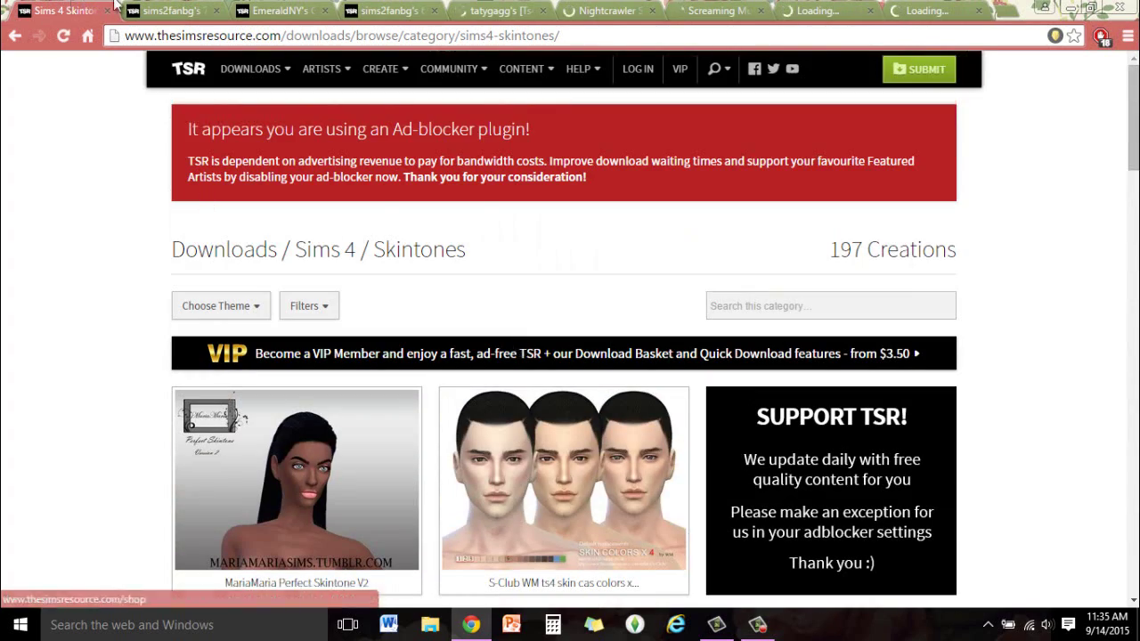
# Step: Download the "73 - Designer dress" item from its already open tab and close the WordPad window showing its file
pyautogui.click(145, 9)
pyautogui.scroll(-4, 656, 502)
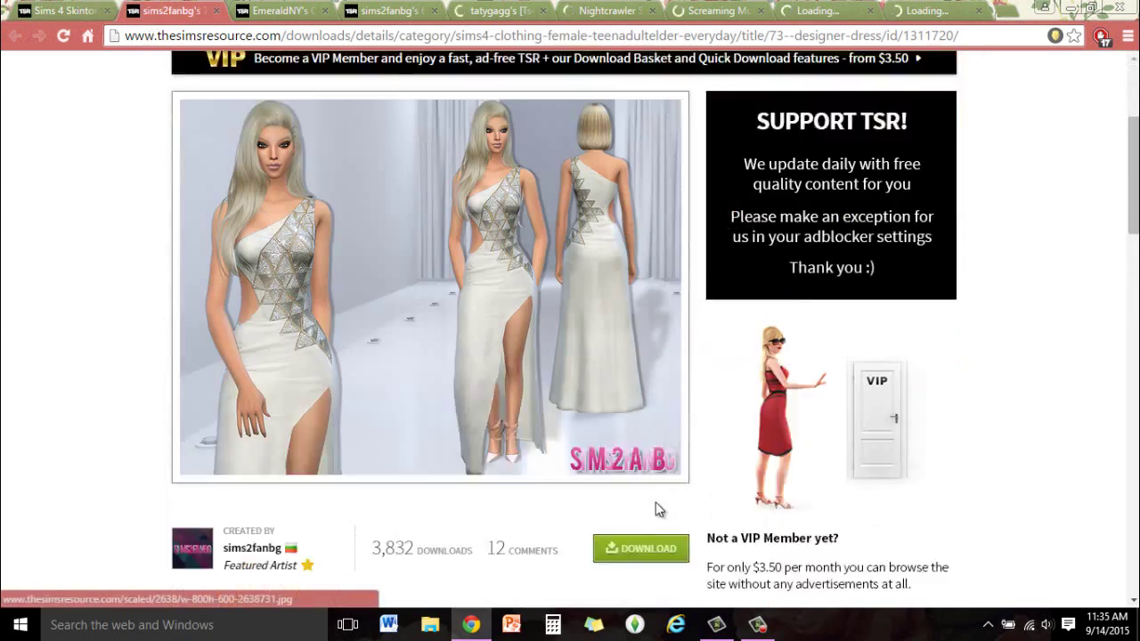
pyautogui.click(633, 471)
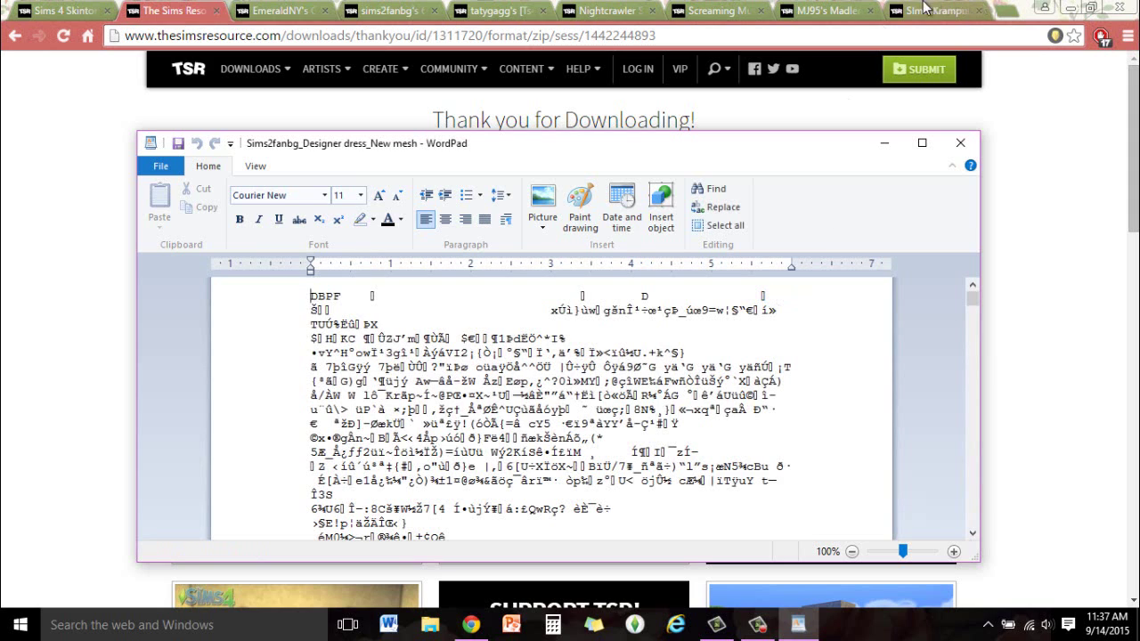
pyautogui.click(960, 144)
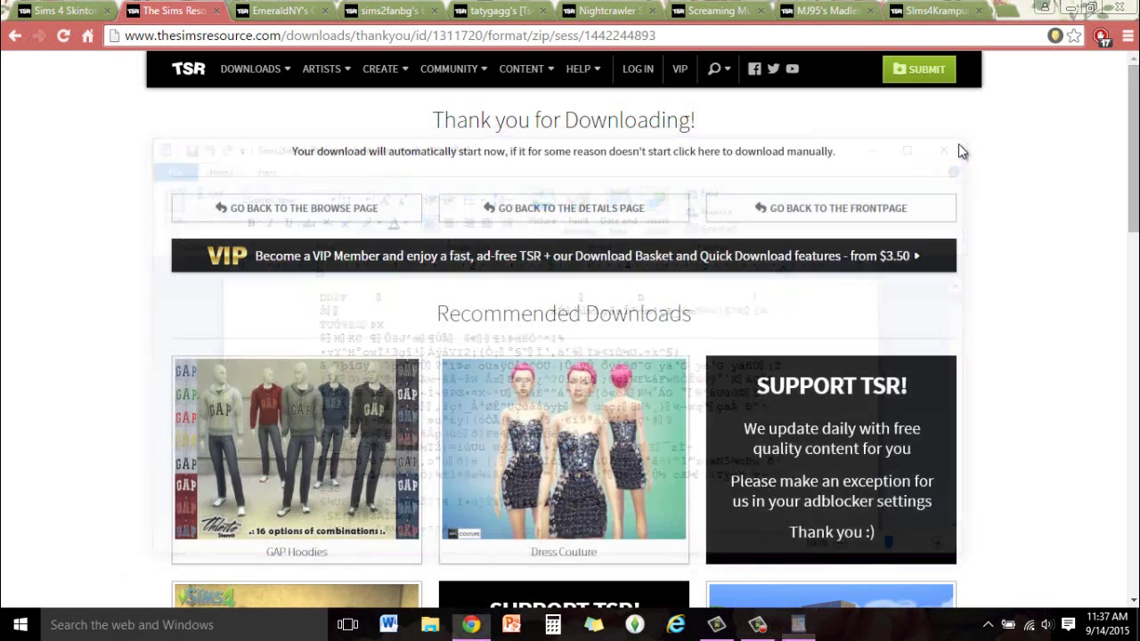
# Step: Open the Downloads folder in File Explorer and look through the downloaded files
pyautogui.click(429, 626)
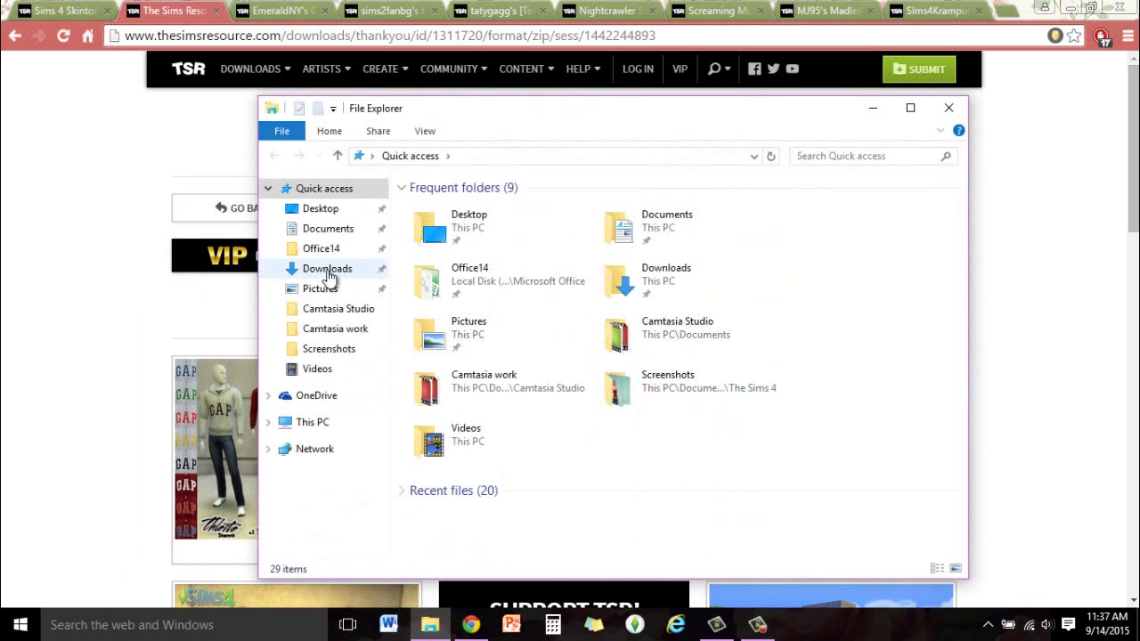
pyautogui.click(327, 269)
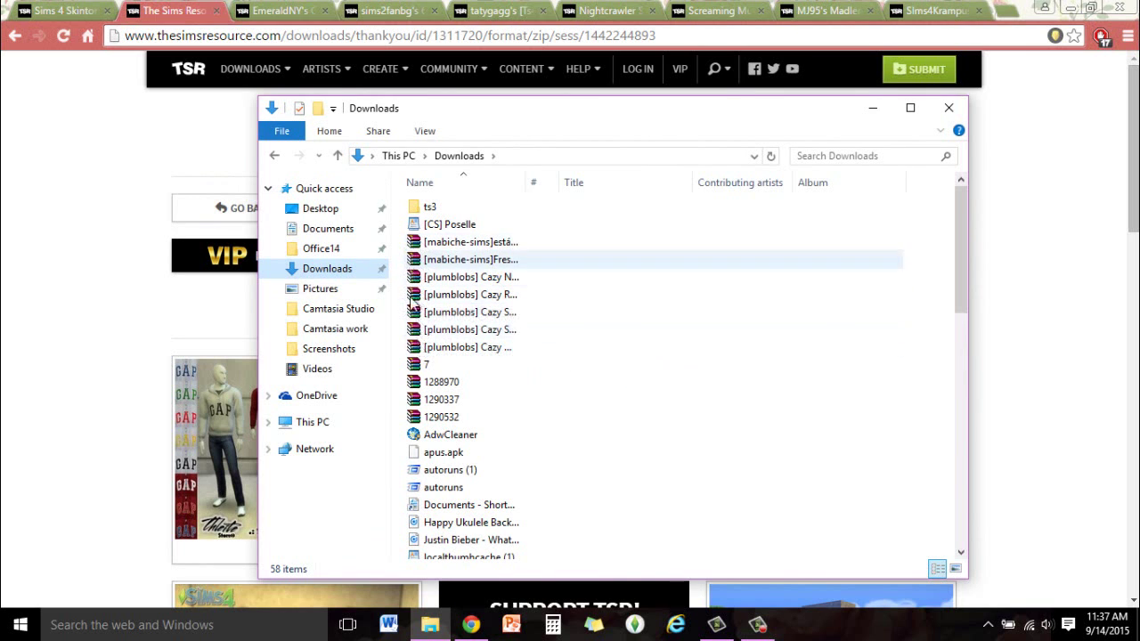
pyautogui.scroll(-4, 529, 407)
pyautogui.scroll(4, 534, 548)
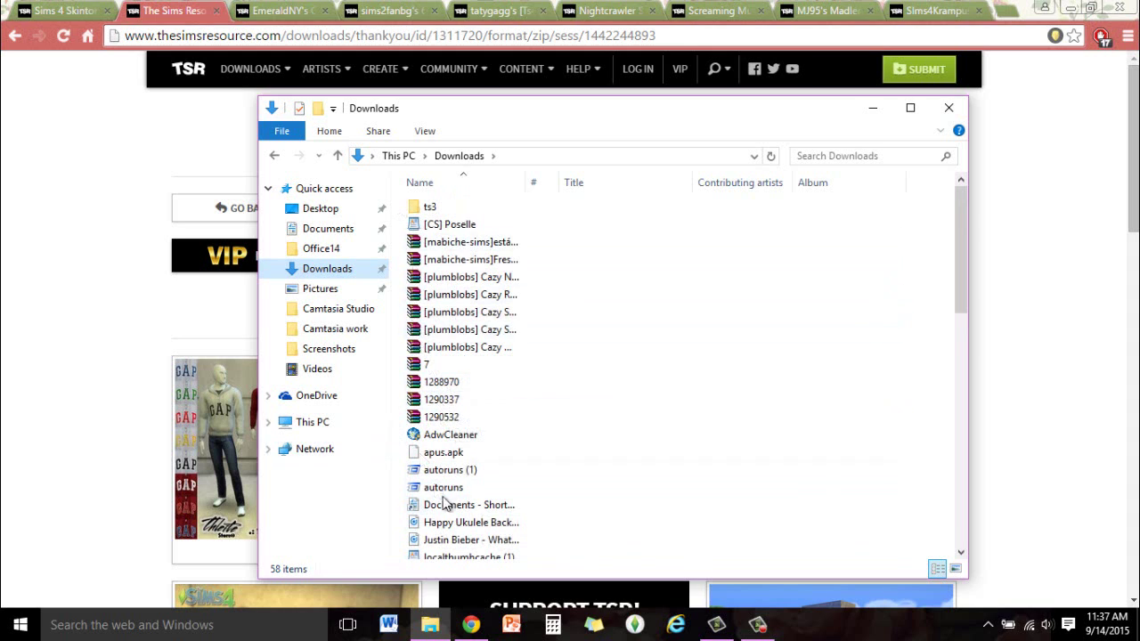
pyautogui.scroll(-2, 530, 534)
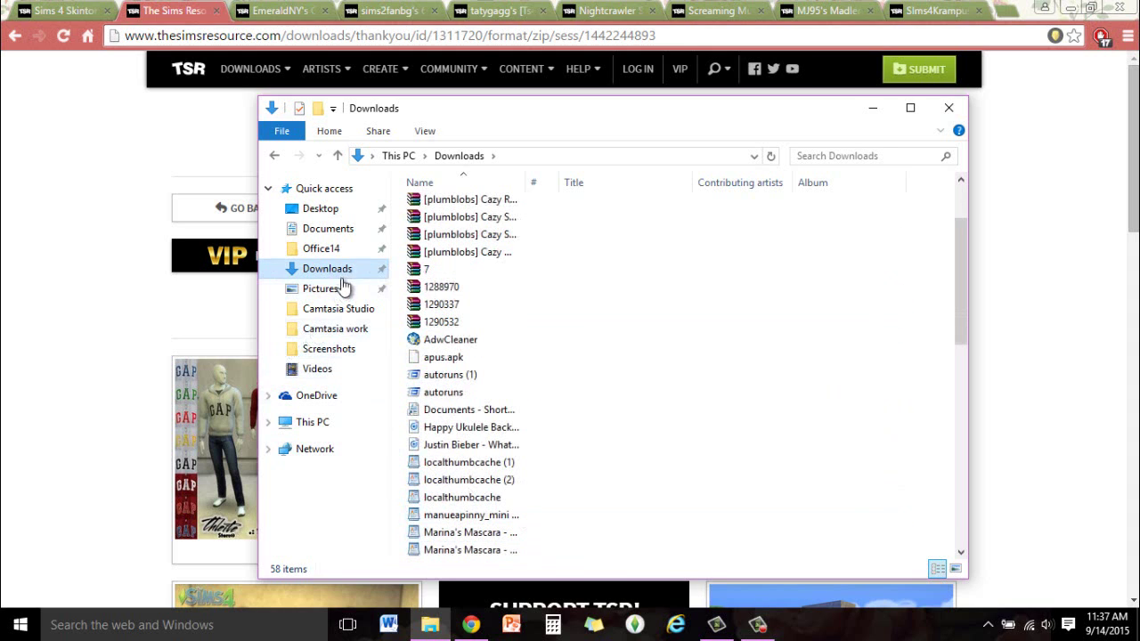
# Step: Open the Documents folder in a new window and go to Electronic Arts, The Sims 4, Mods
pyautogui.rightClick(350, 232)
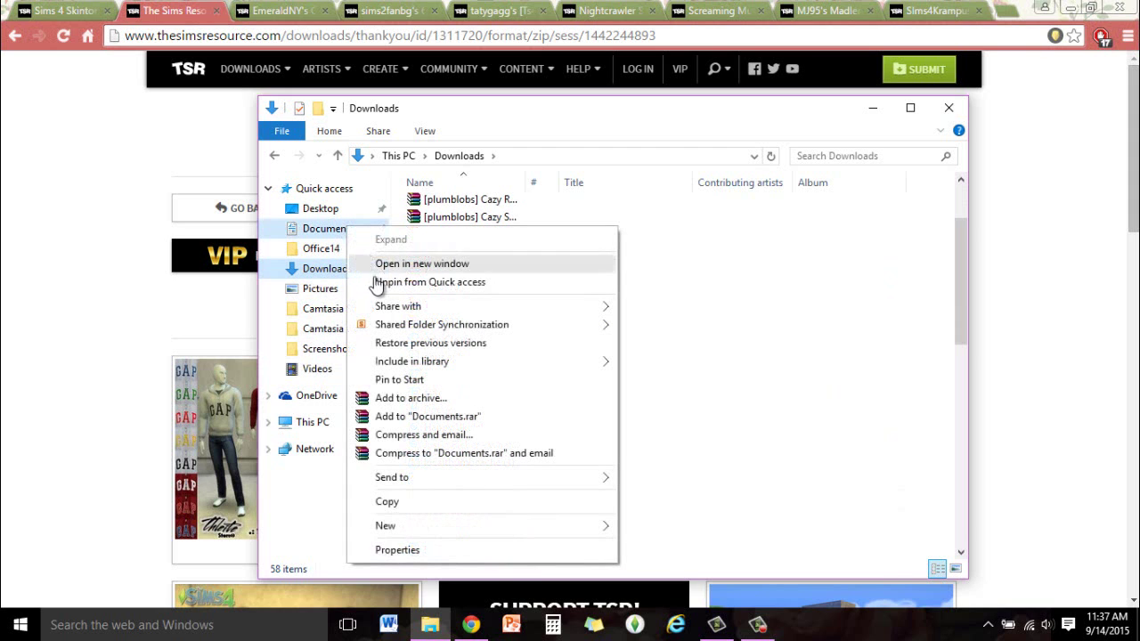
pyautogui.click(410, 264)
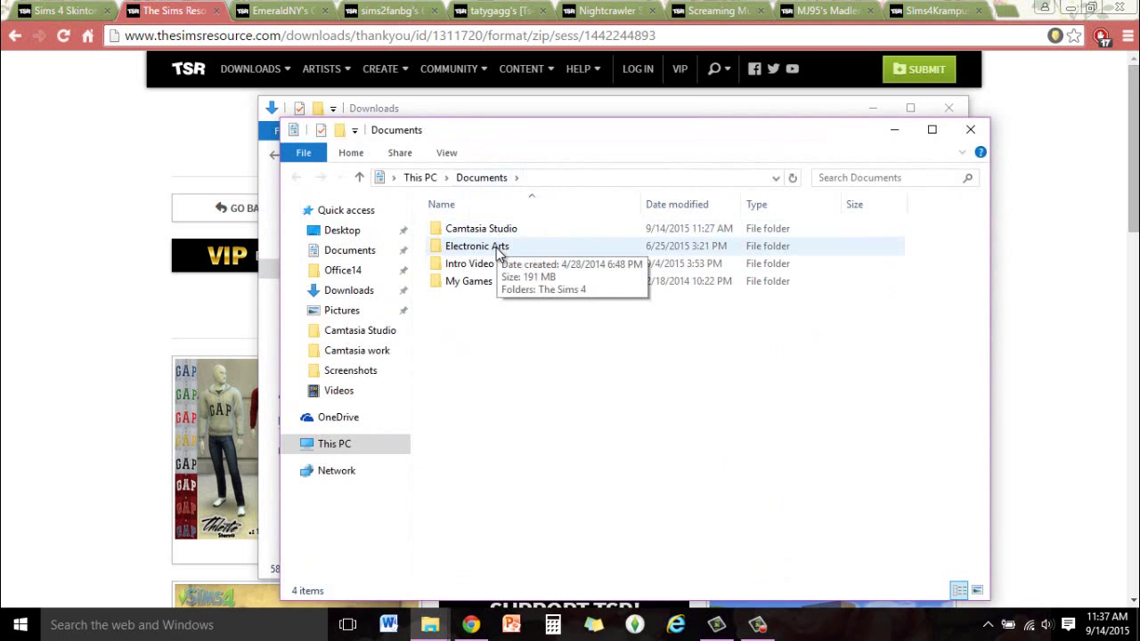
pyautogui.doubleClick(495, 248)
pyautogui.doubleClick(477, 229)
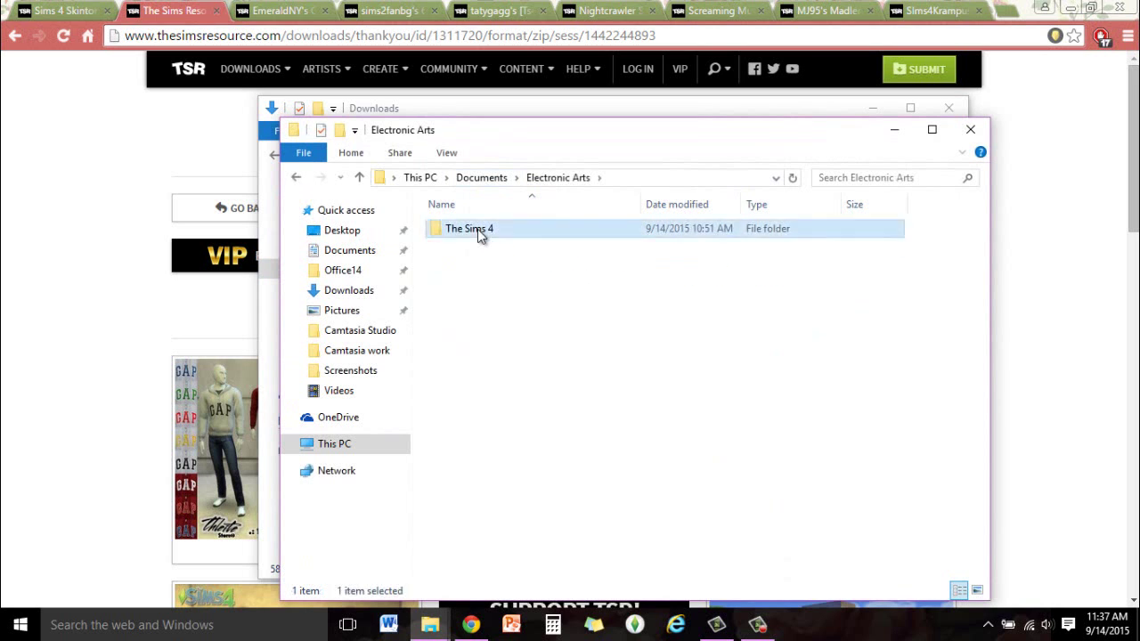
pyautogui.click(458, 301)
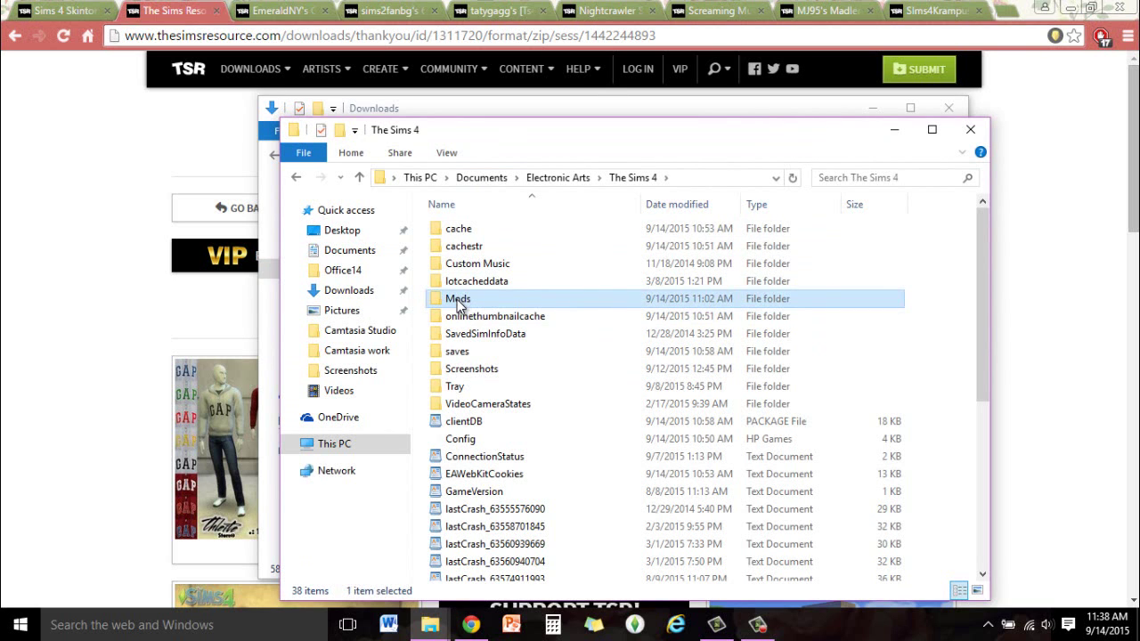
pyautogui.doubleClick(458, 303)
# Step: Arrange the Mods and Downloads folder windows side by side
pyautogui.moveTo(596, 134); pyautogui.dragTo(508, 98)
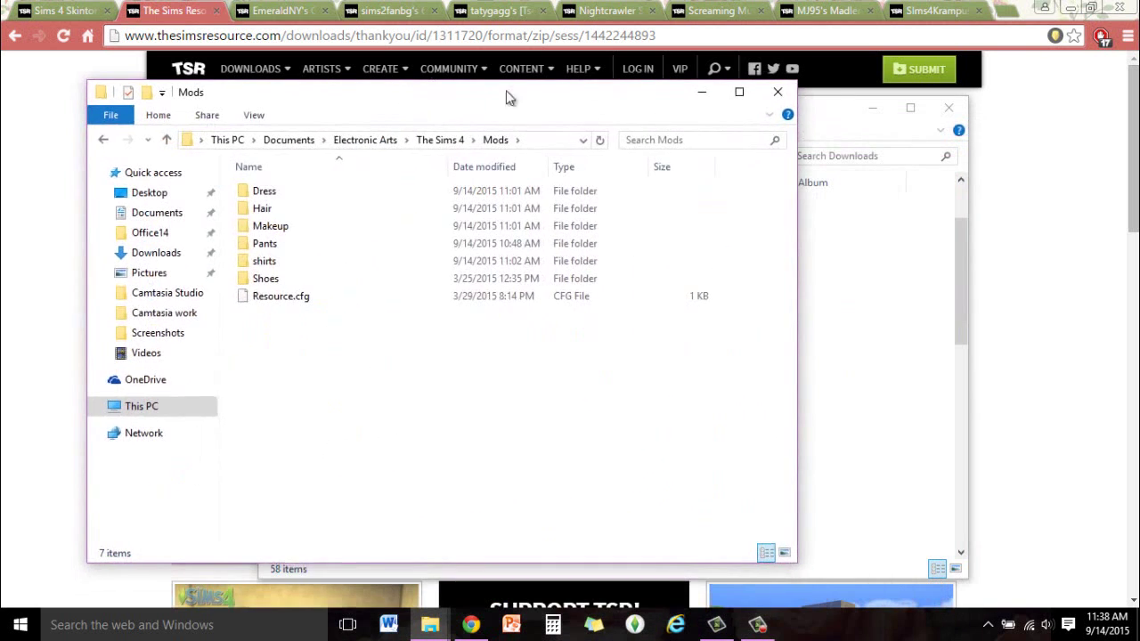
pyautogui.click(811, 134)
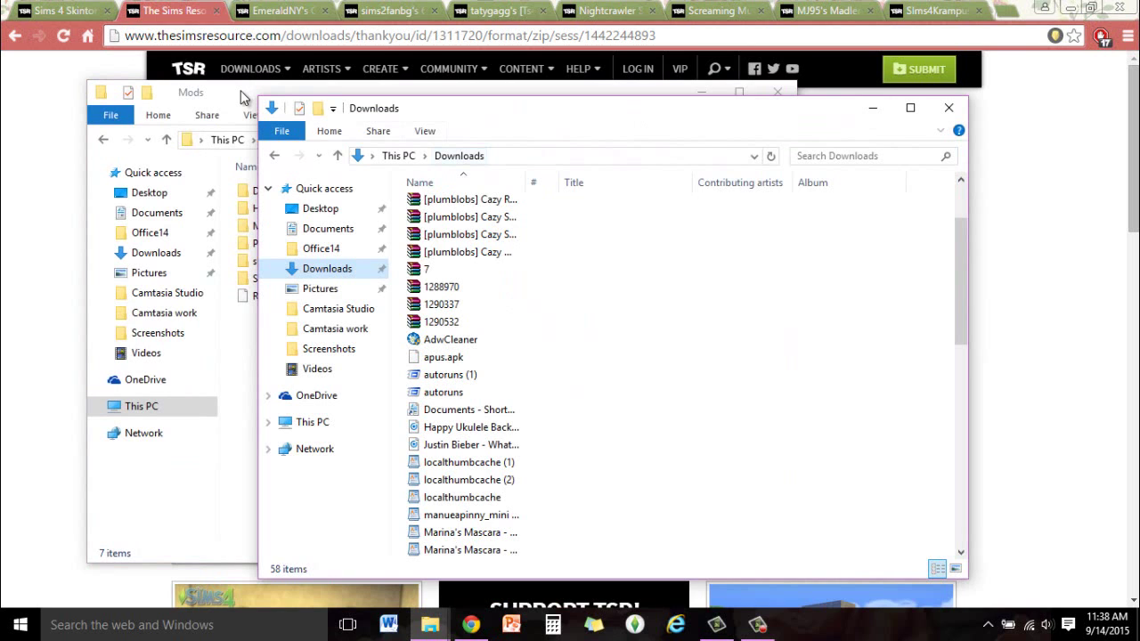
pyautogui.click(240, 96)
pyautogui.click(828, 128)
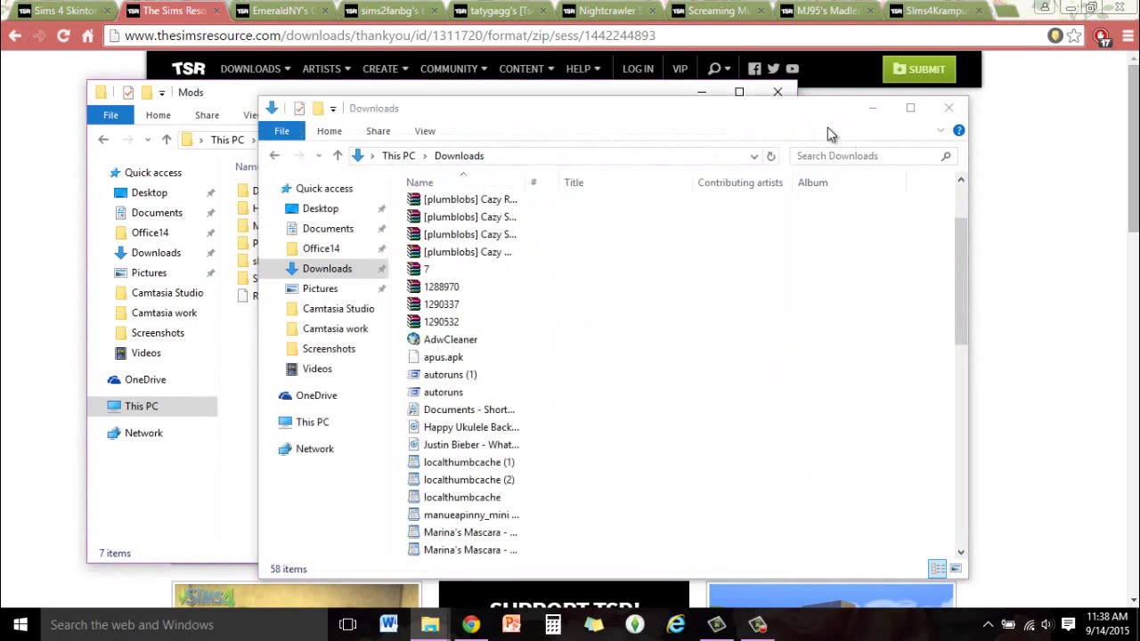
pyautogui.moveTo(687, 115); pyautogui.dragTo(906, 108)
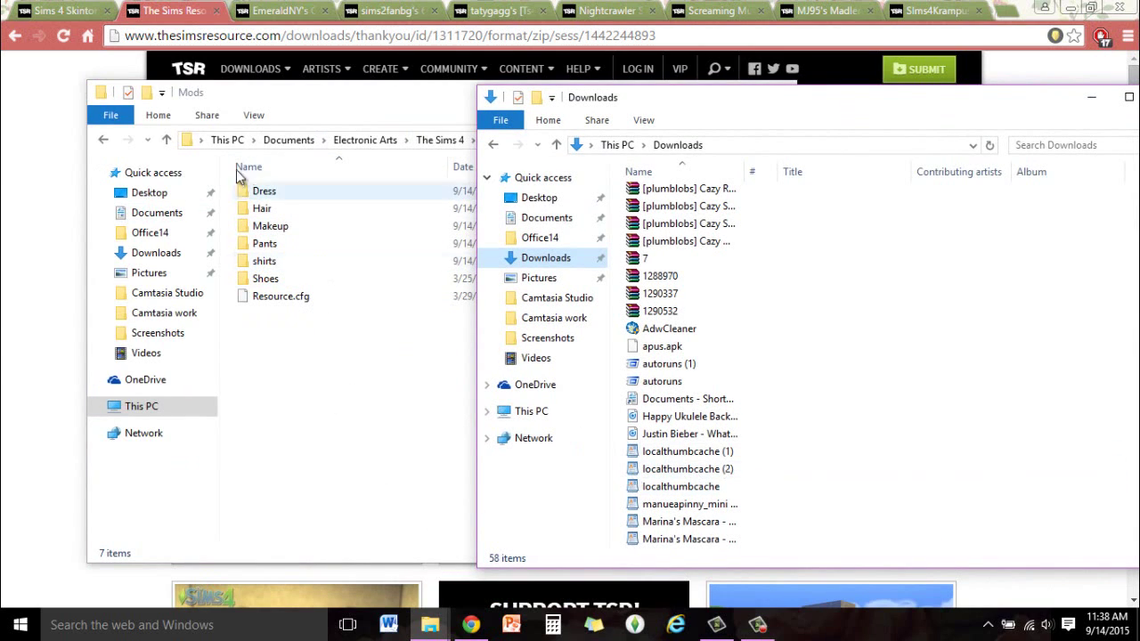
pyautogui.click(314, 120)
pyautogui.moveTo(373, 107); pyautogui.dragTo(309, 111)
# Step: Look for the dress file in the Downloads folder and check its name in Chrome's download list
pyautogui.click(833, 192)
pyautogui.scroll(-3, 757, 343)
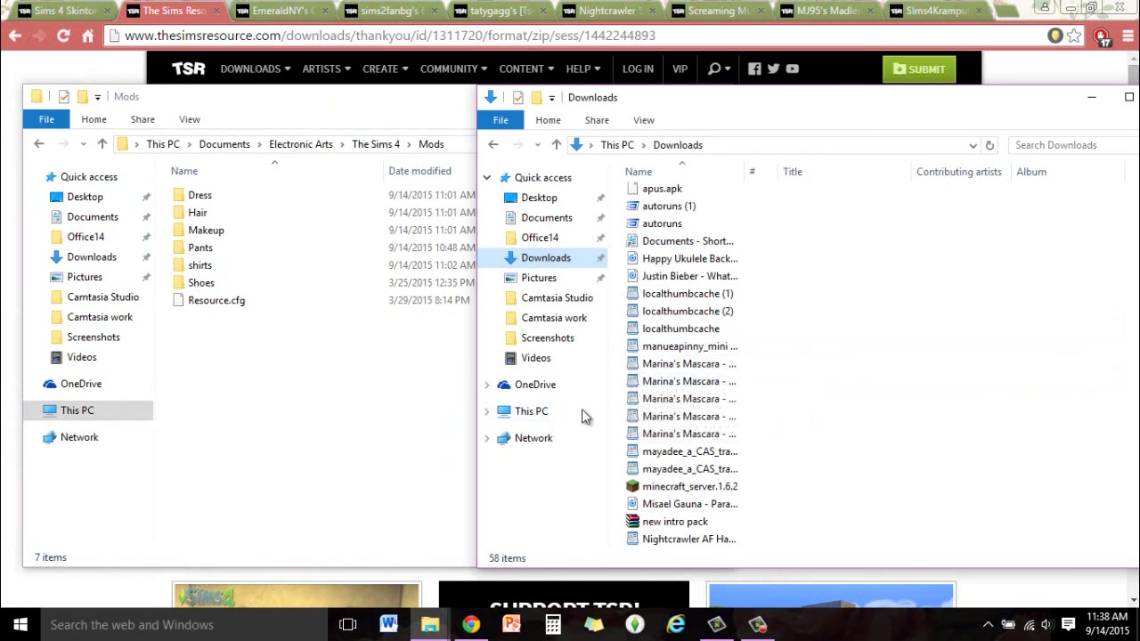
pyautogui.scroll(-3, 653, 419)
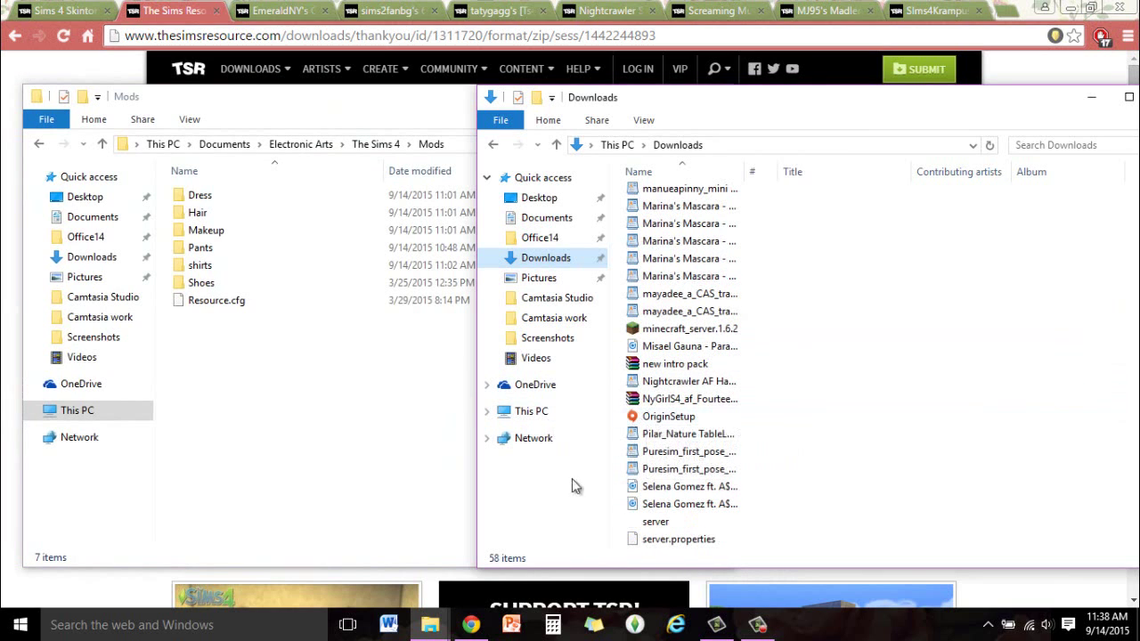
pyautogui.click(103, 68)
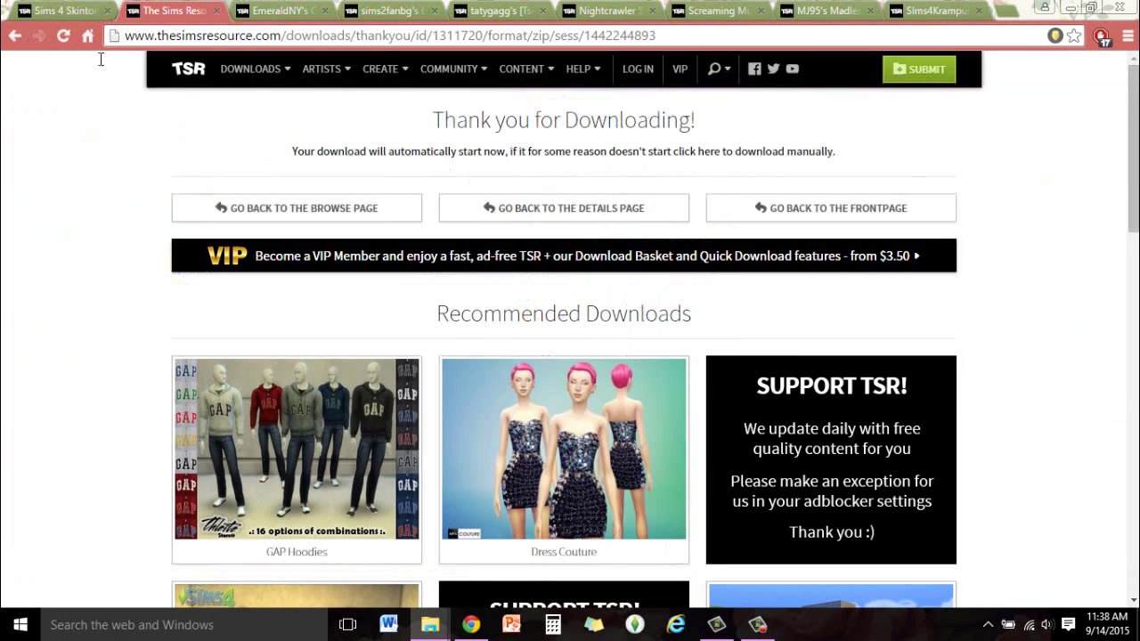
pyautogui.click(1128, 37)
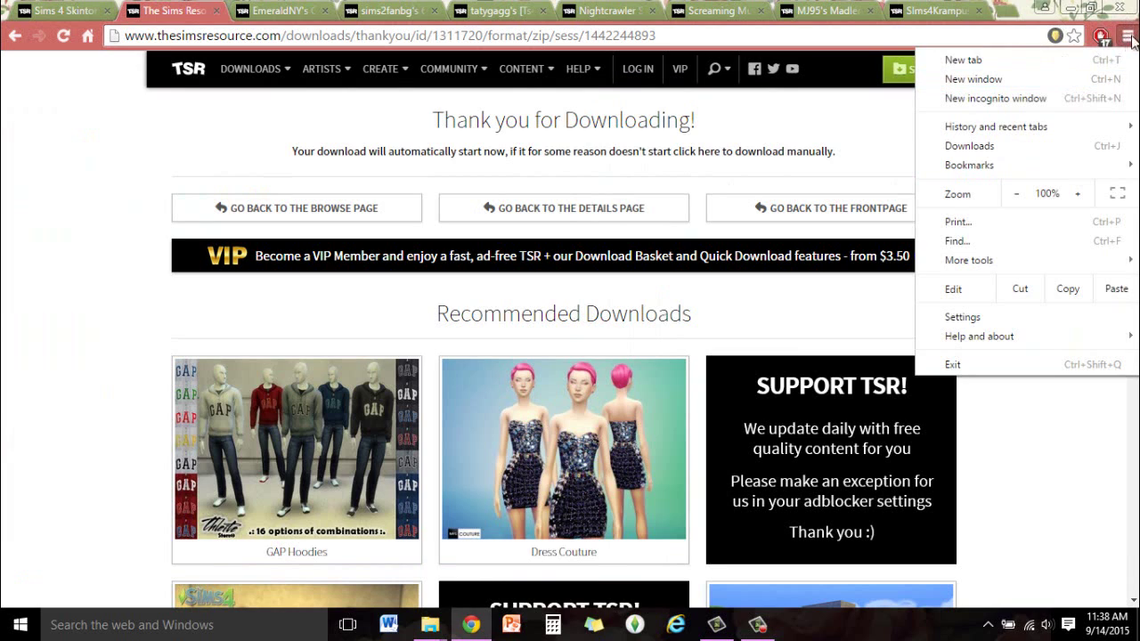
pyautogui.click(989, 143)
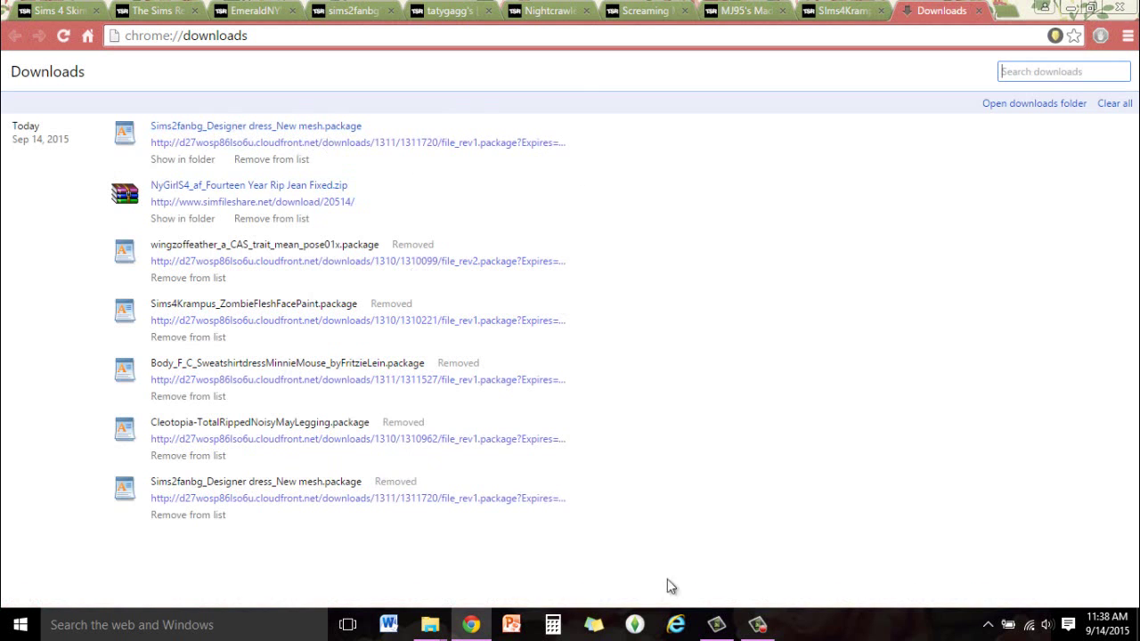
# Step: Bring the Downloads folder window back and search it for "sims2f"
pyautogui.moveTo(438, 626)
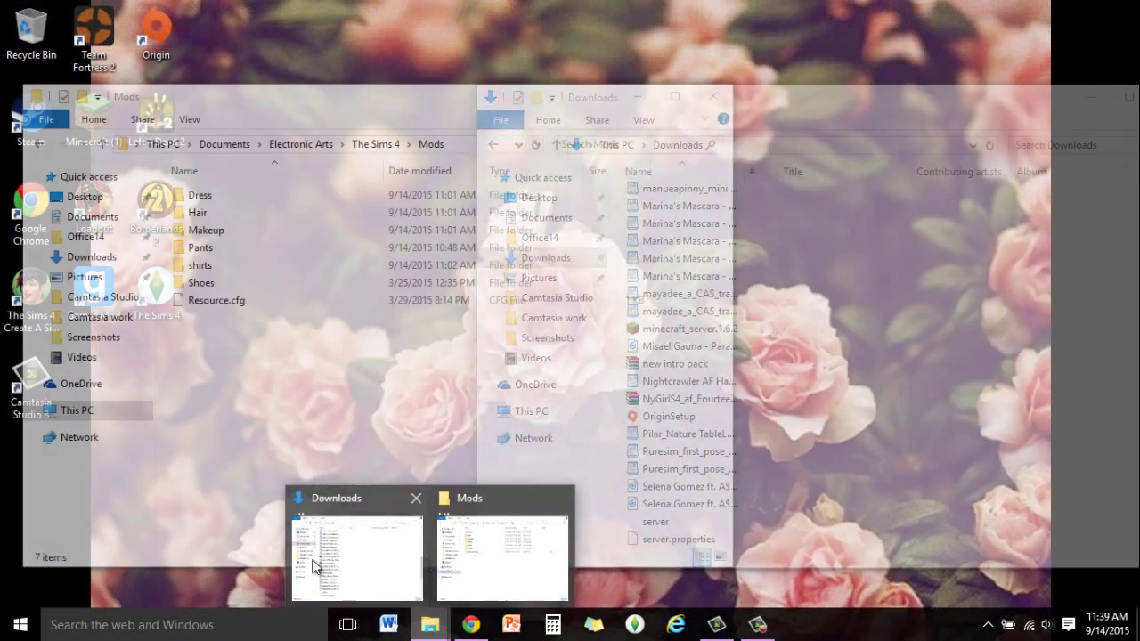
pyautogui.click(356, 557)
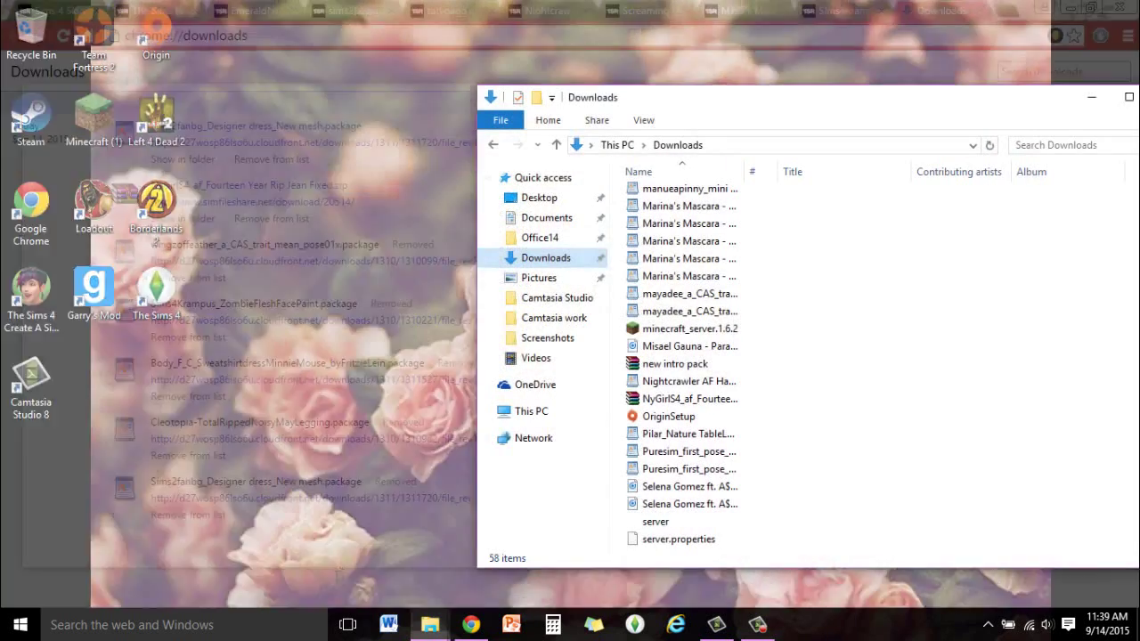
pyautogui.click(1075, 143)
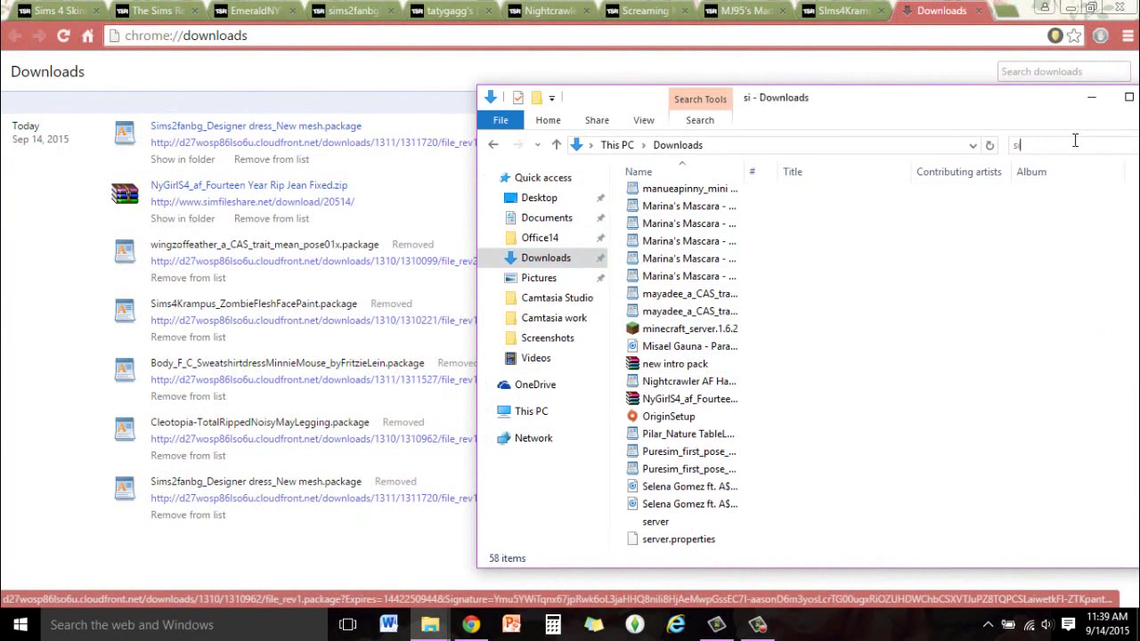
pyautogui.write('simw')
pyautogui.press('BackSpace')
pyautogui.write('s3')
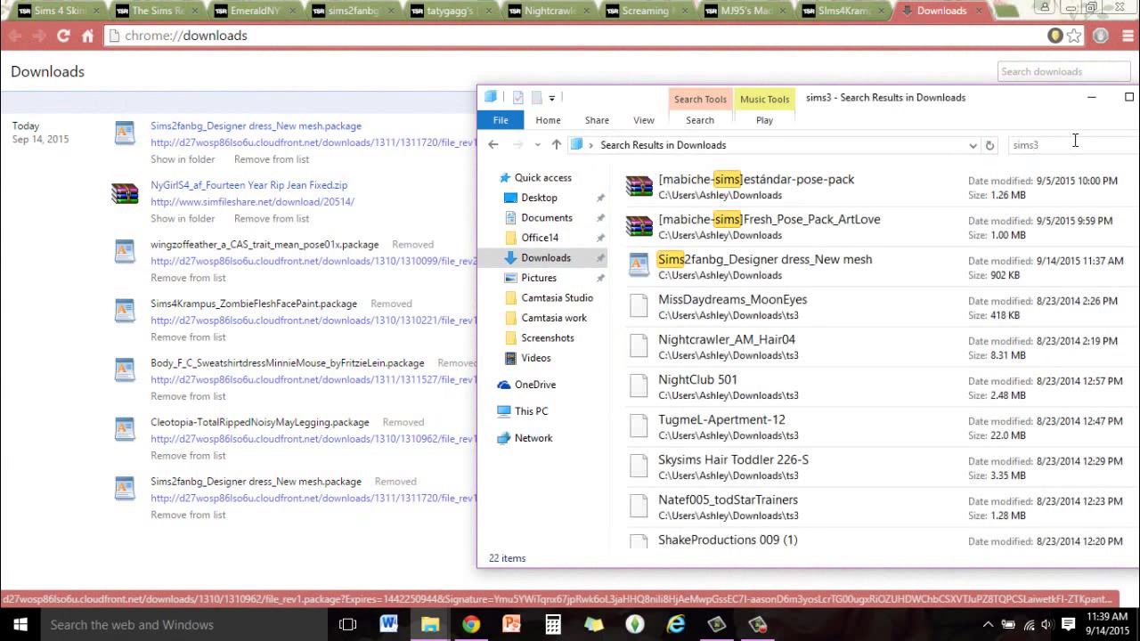
pyautogui.write('fan')
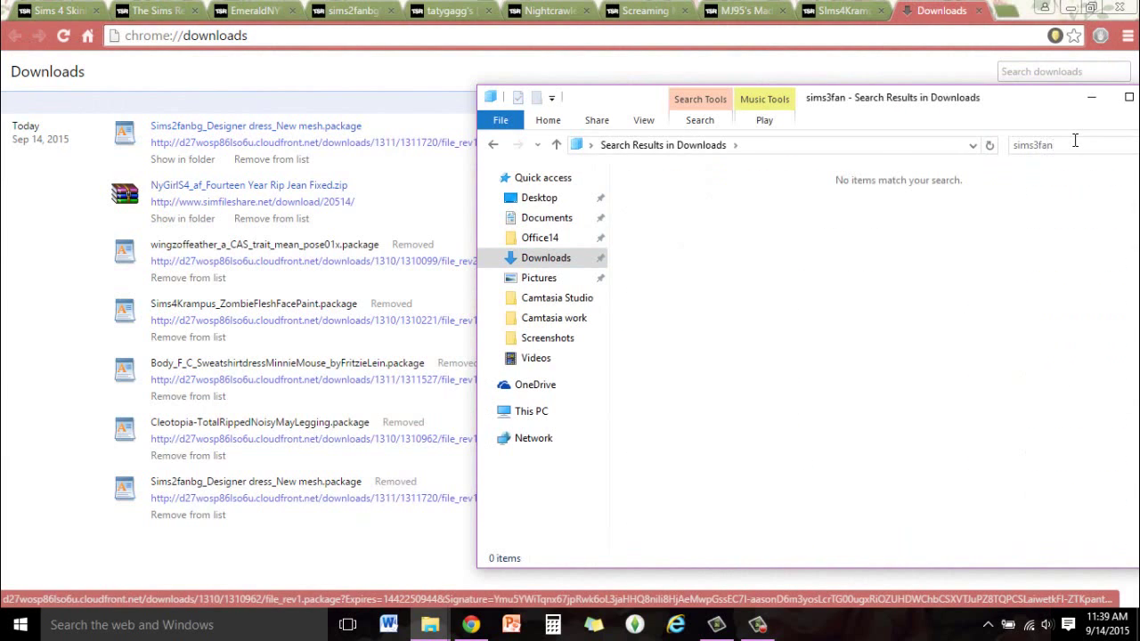
pyautogui.write('2f')
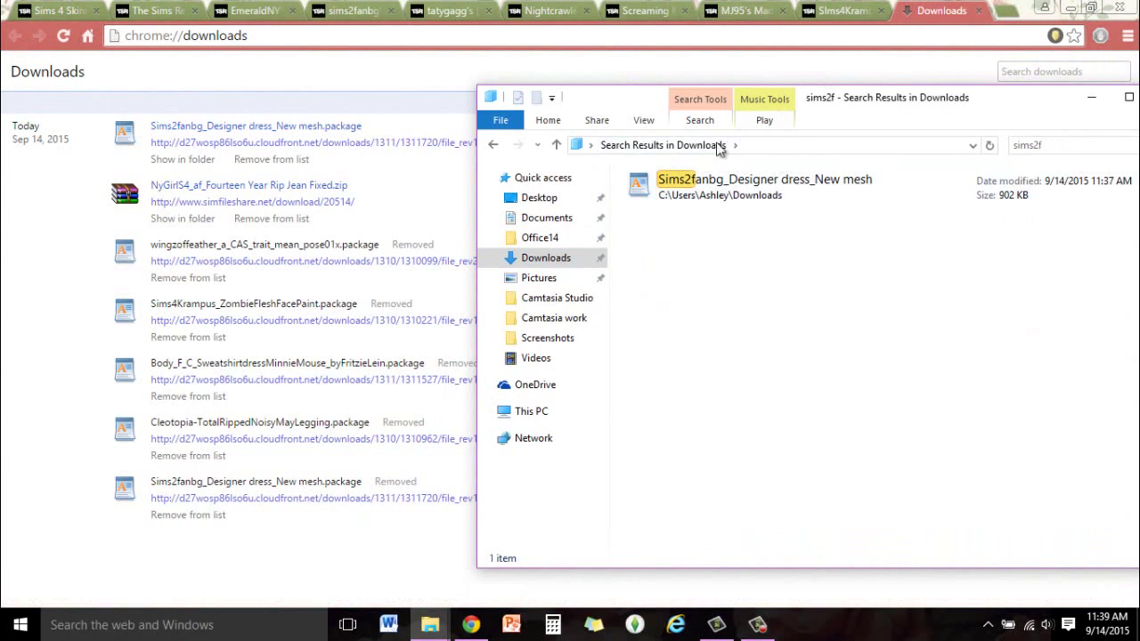
# Step: Bring the Mods window back beside the search results and move "Sims2fanbg_Designer dress_New mesh" into its Dress folder
pyautogui.moveTo(429, 631)
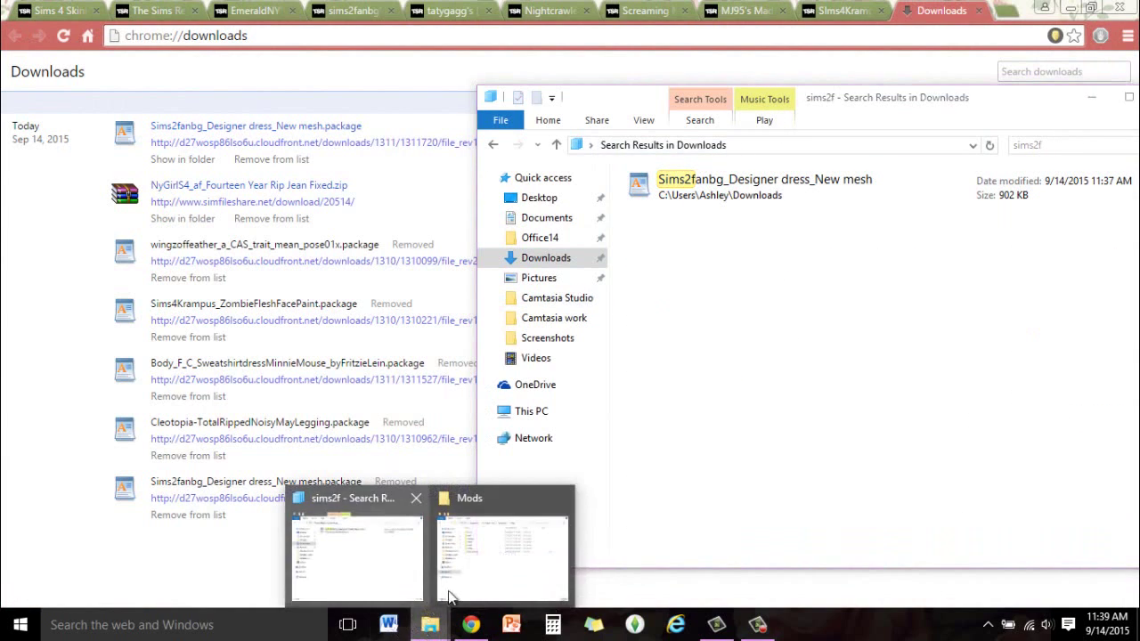
pyautogui.click(395, 580)
pyautogui.moveTo(433, 611)
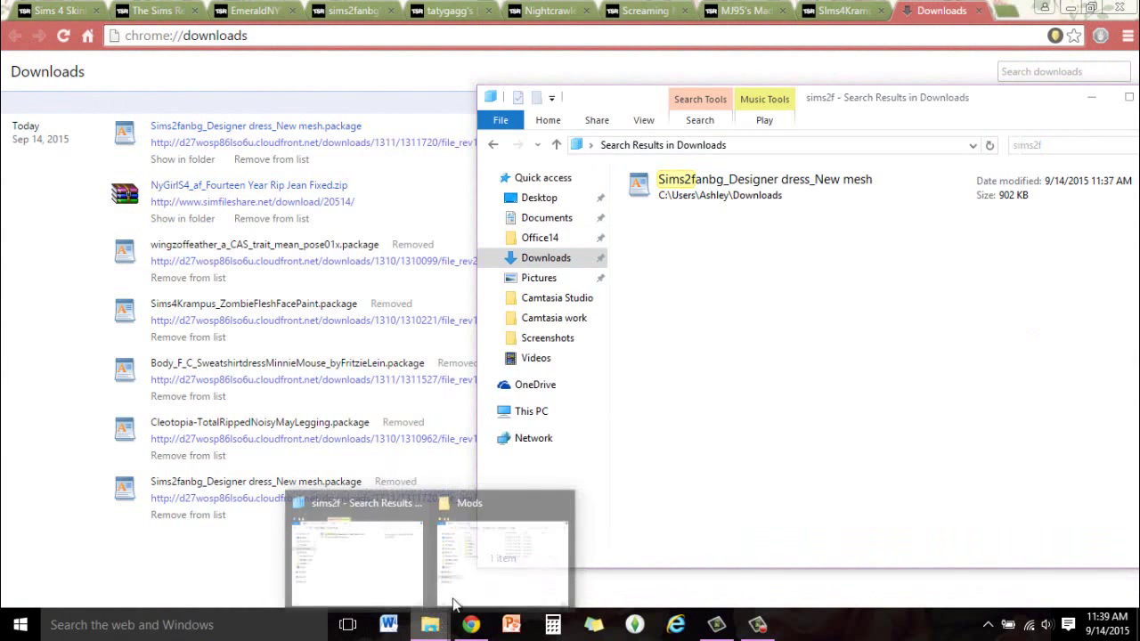
pyautogui.click(482, 576)
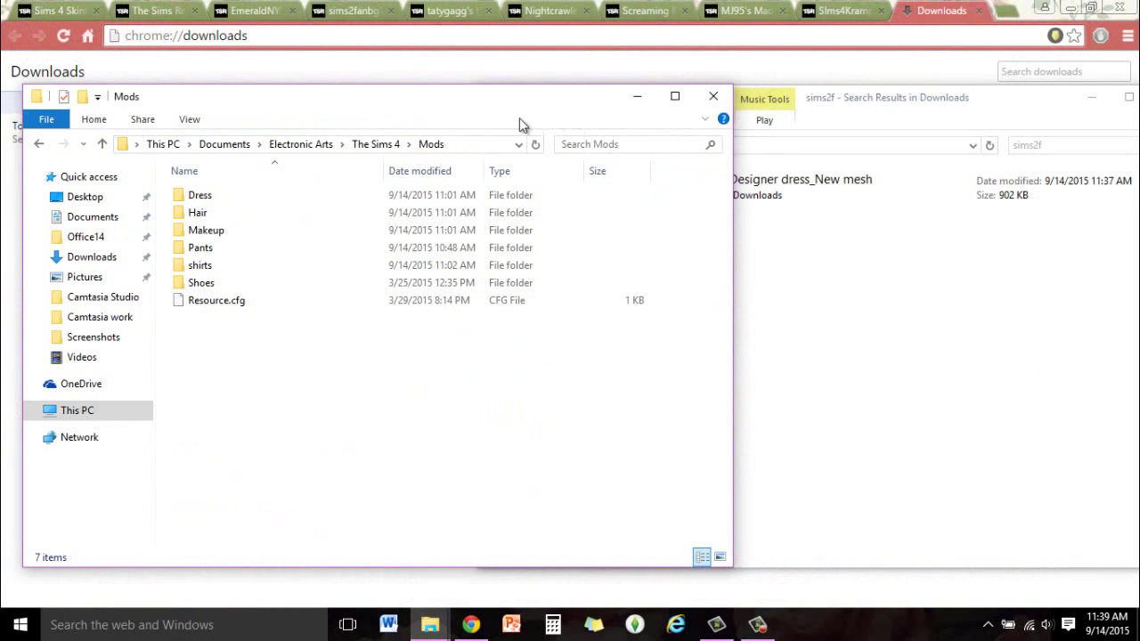
pyautogui.moveTo(488, 104); pyautogui.dragTo(425, 97)
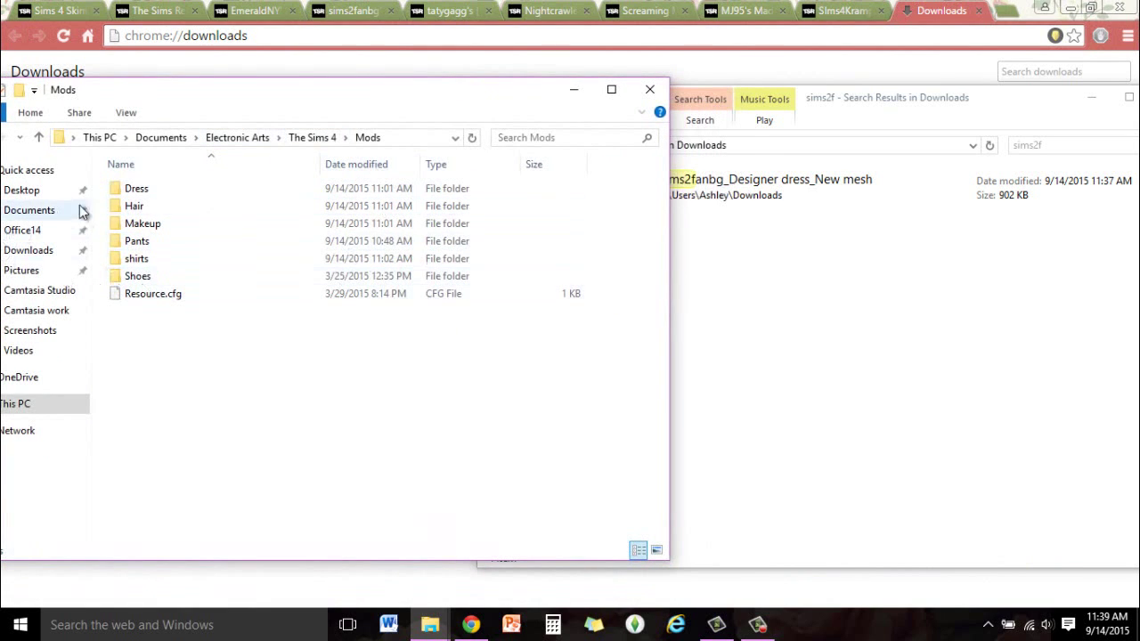
pyautogui.click(736, 313)
pyautogui.moveTo(771, 188); pyautogui.dragTo(185, 209)
pyautogui.moveTo(195, 194); pyautogui.dragTo(197, 195)
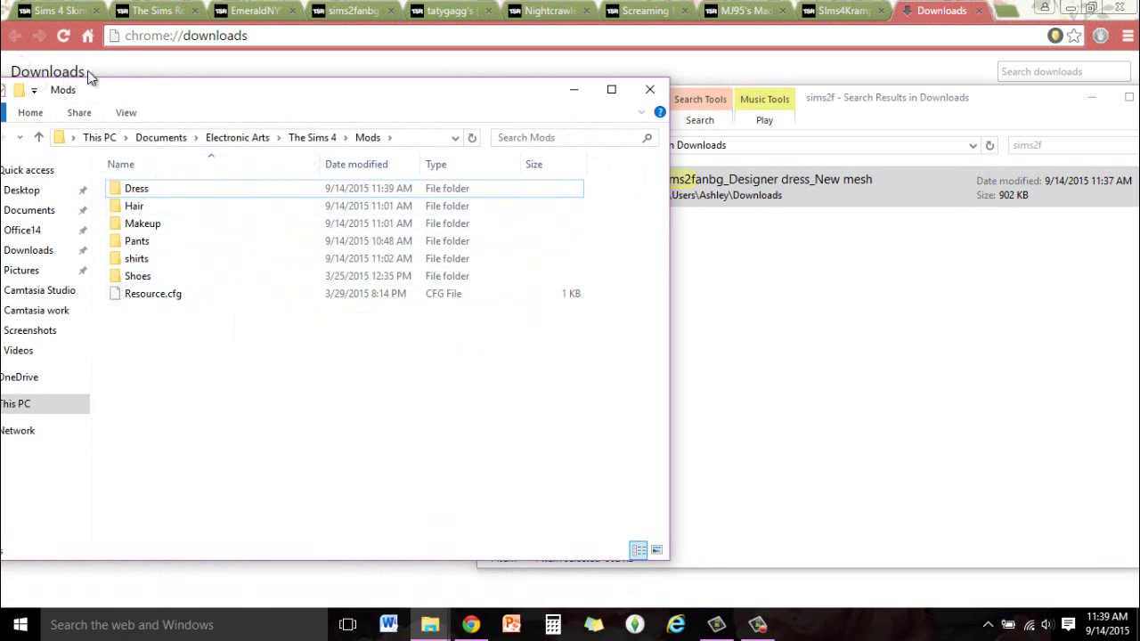
# Step: Check the contents of the Dress folder and return to the Mods folder
pyautogui.doubleClick(262, 191)
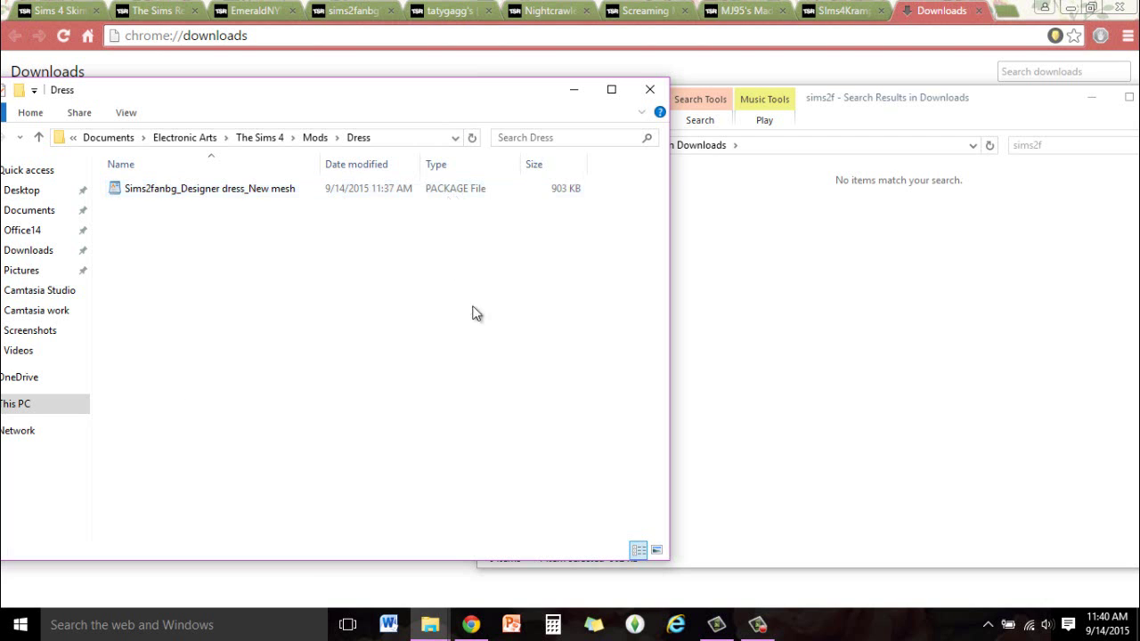
pyautogui.moveTo(182, 100); pyautogui.dragTo(258, 105)
pyautogui.click(52, 143)
# Step: Shift the Downloads search results window over the Mods window and close it
pyautogui.click(791, 221)
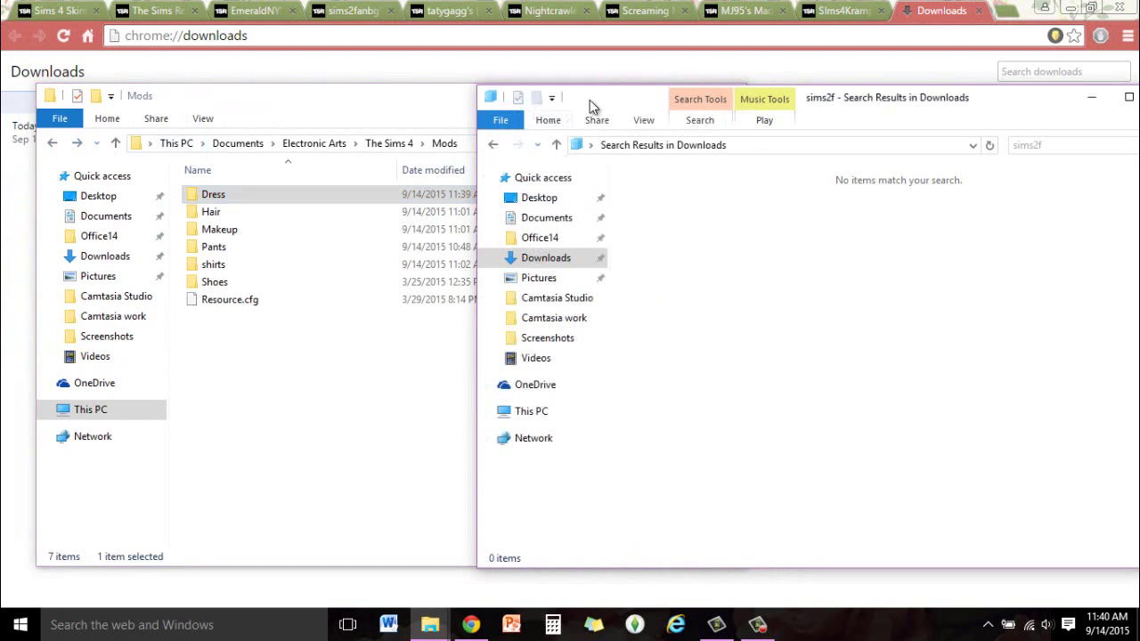
pyautogui.moveTo(590, 100); pyautogui.dragTo(399, 102)
pyautogui.hotkey('alt', 'F4')
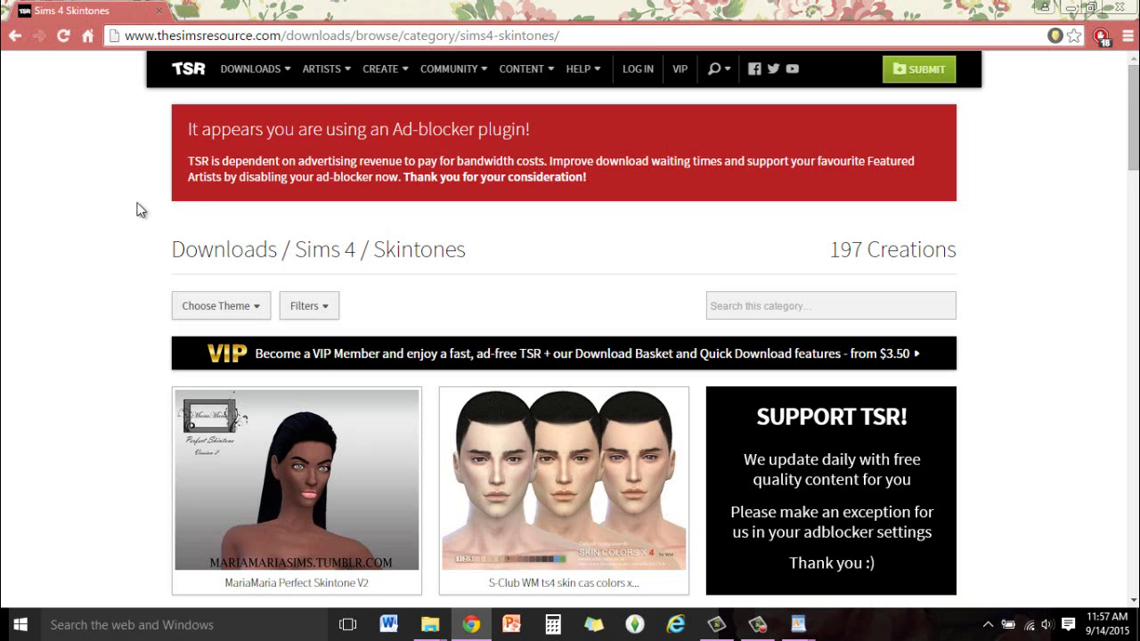
# Step: Search Google for "sims 4 jeans custom content" in a new browser tab and open the Tumblr result
pyautogui.click(192, 18)
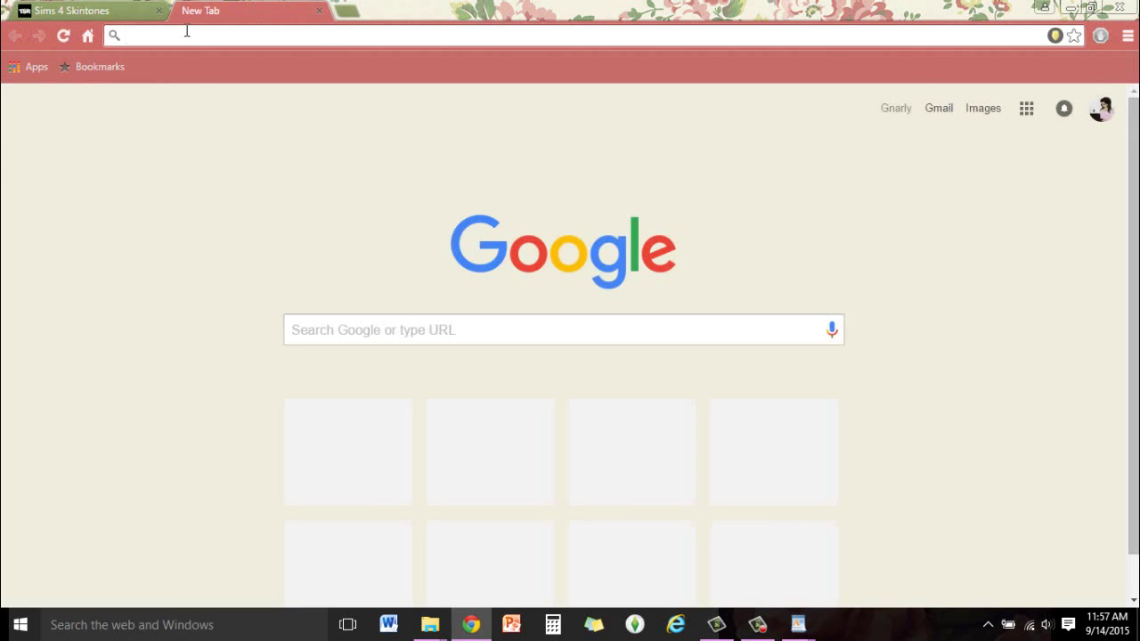
pyautogui.write('sims 4')
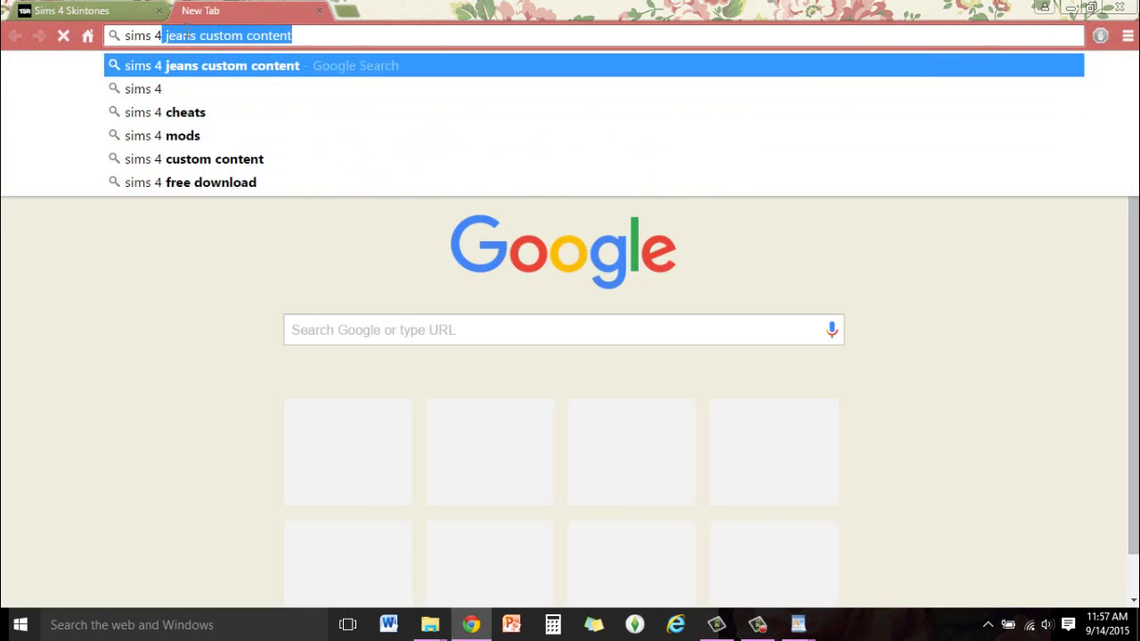
pyautogui.press('Return')
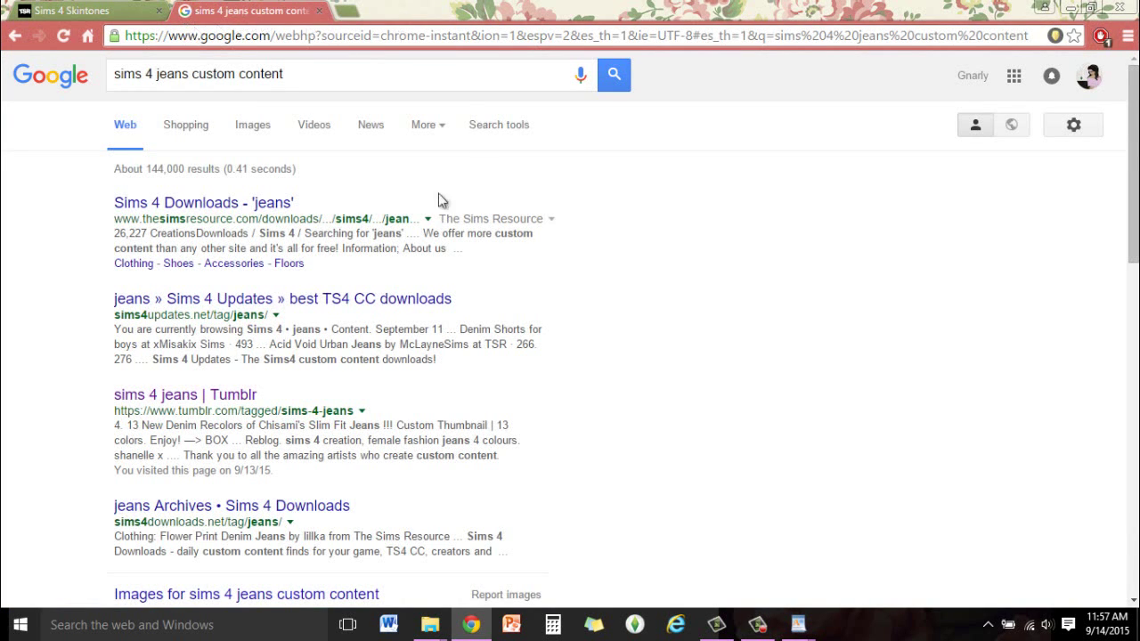
pyautogui.click(249, 397)
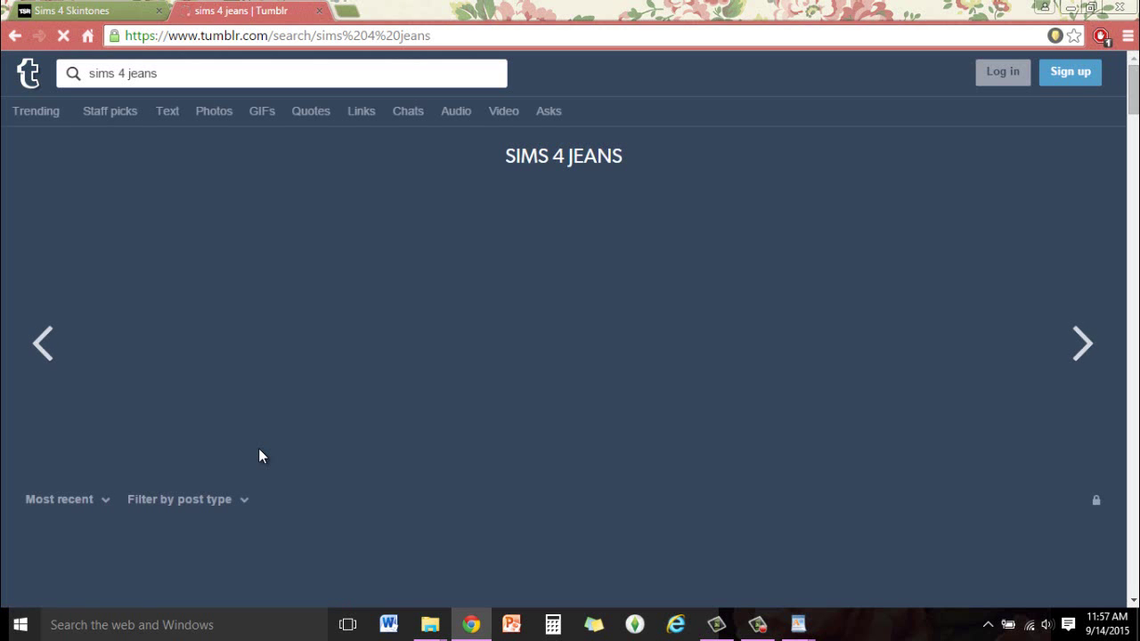
# Step: Browse the Tumblr results for Sims 4 jeans and open the "NyGirl Sims 4: Fourteen Year Rip Jean" post's linked page
pyautogui.scroll(-4, 375, 343)
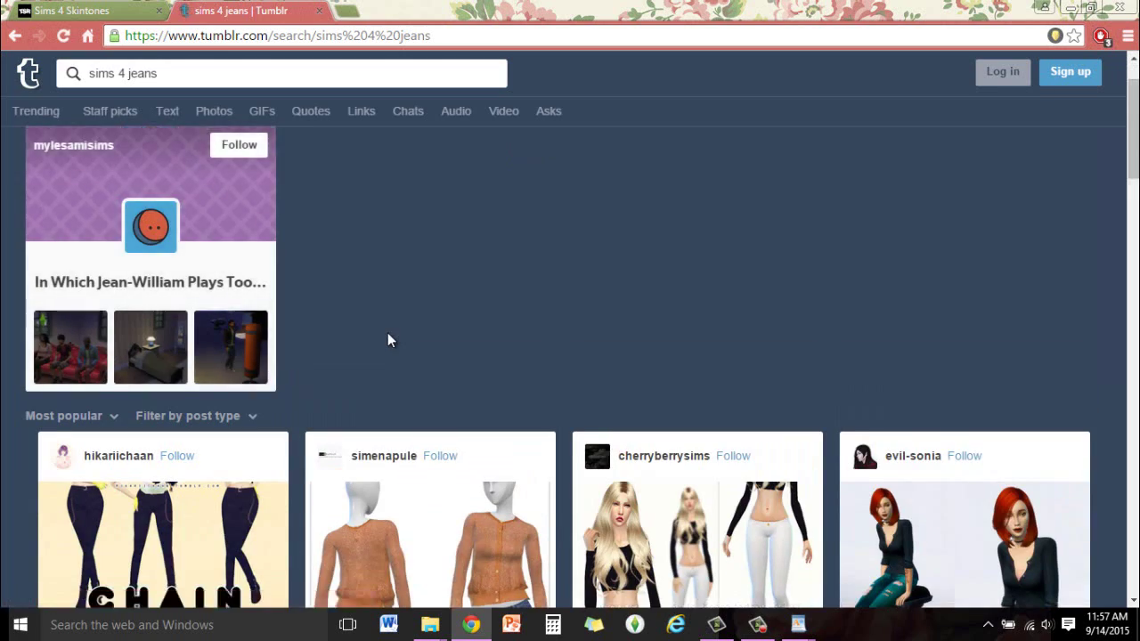
pyautogui.scroll(-15, 387, 332)
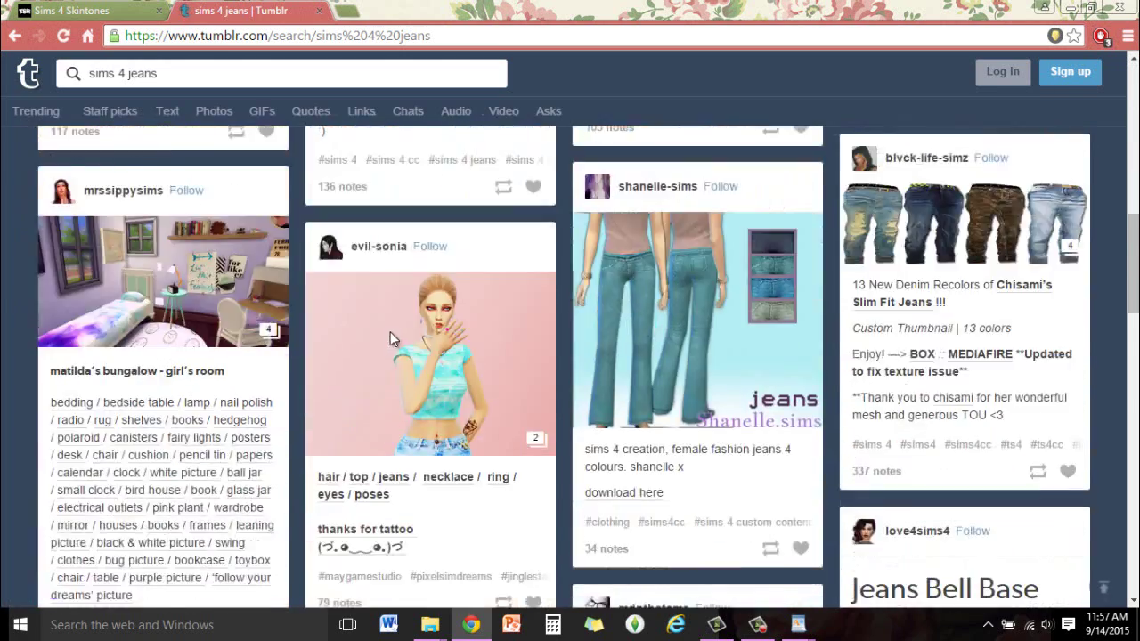
pyautogui.scroll(-15, 392, 340)
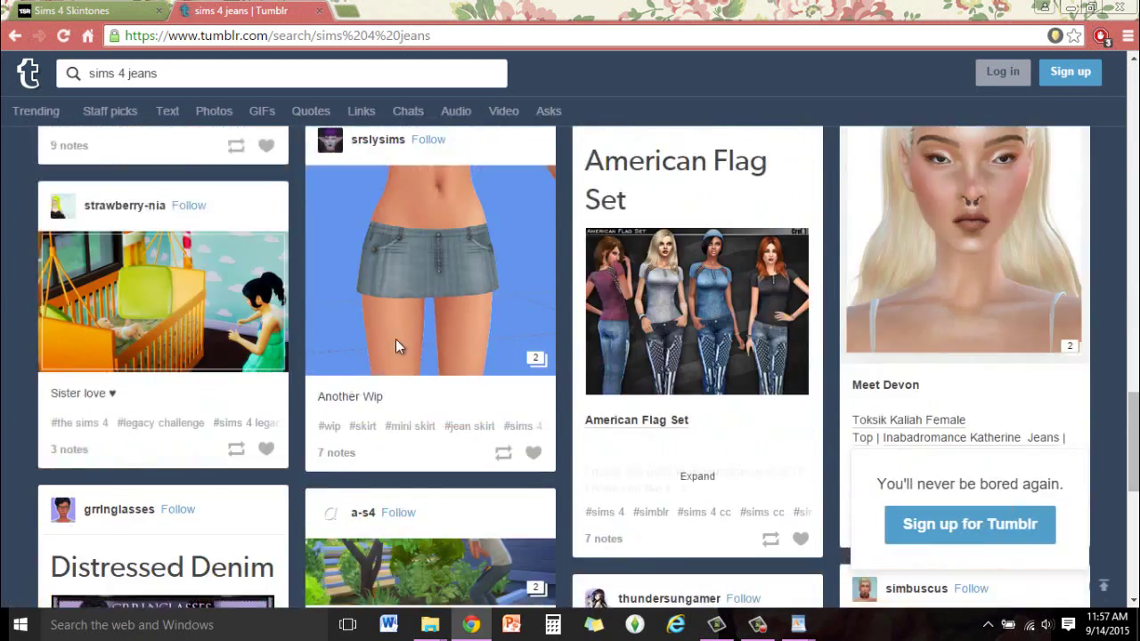
pyautogui.scroll(-10, 397, 346)
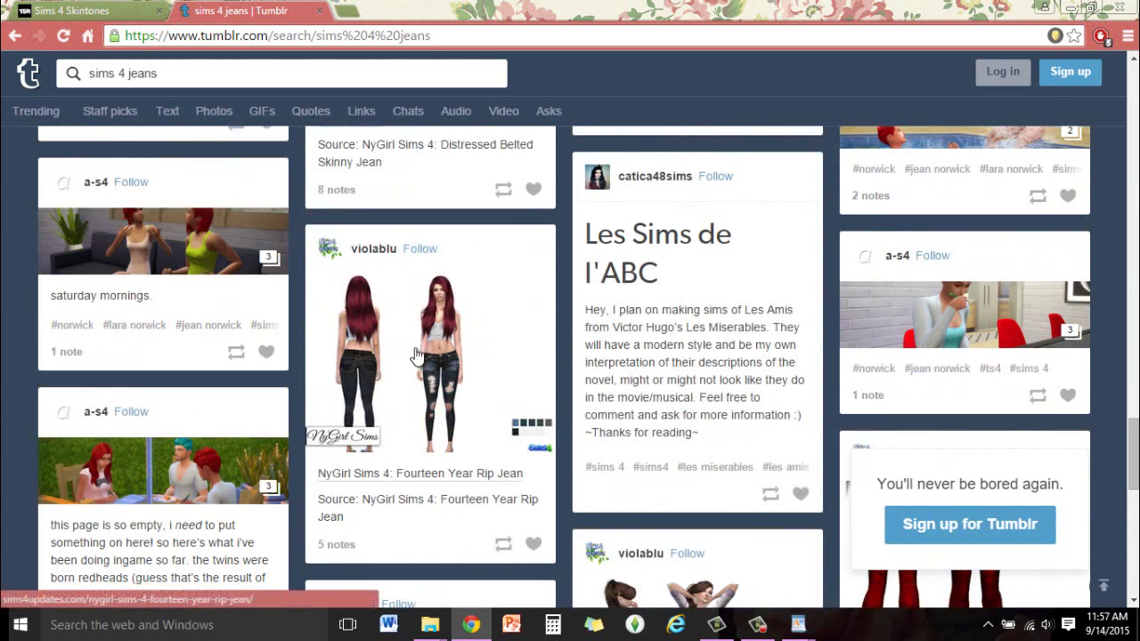
pyautogui.click(442, 415)
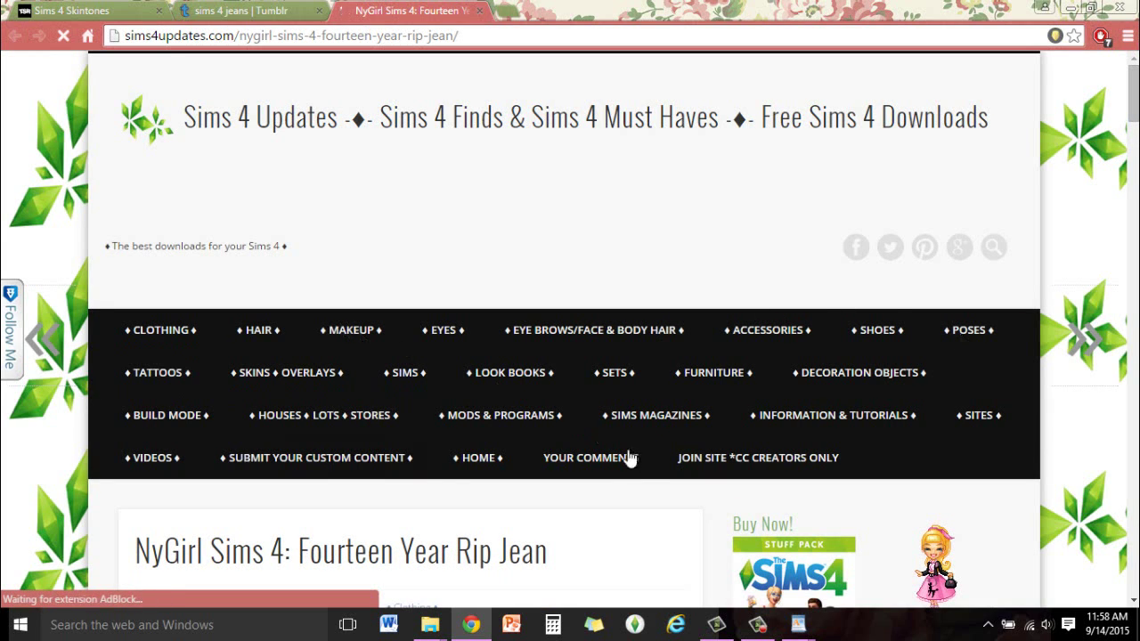
# Step: Follow the Fourteen Year Rip Jean post on Sims 4 Updates through to its source page on the NyGirl Sims blog
pyautogui.scroll(-5, 636, 445)
pyautogui.scroll(-2, 637, 443)
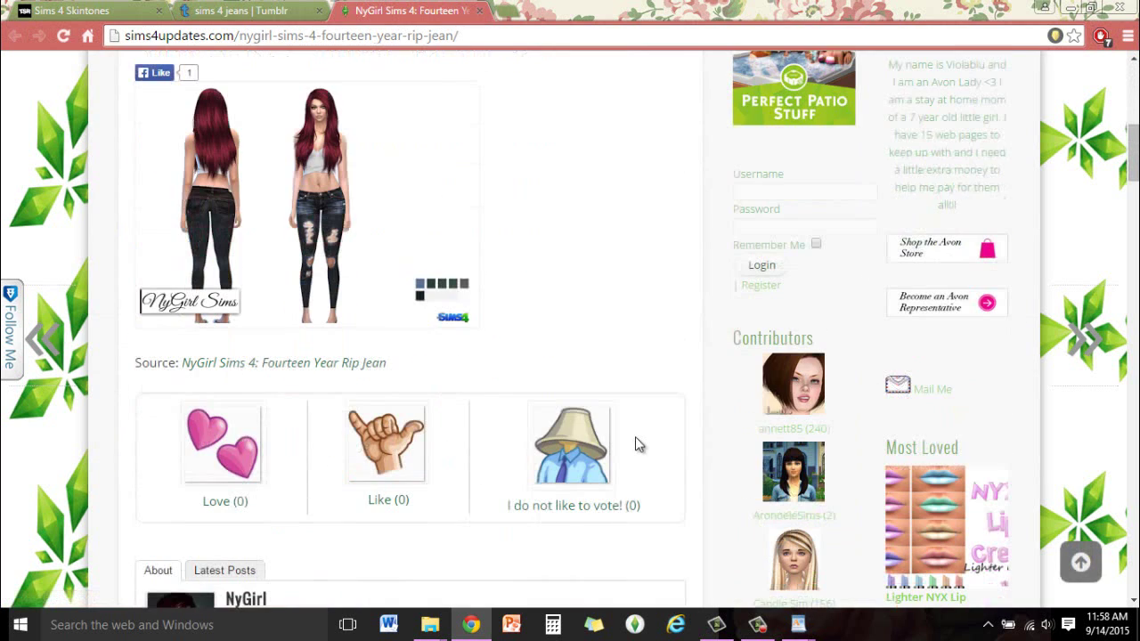
pyautogui.click(294, 262)
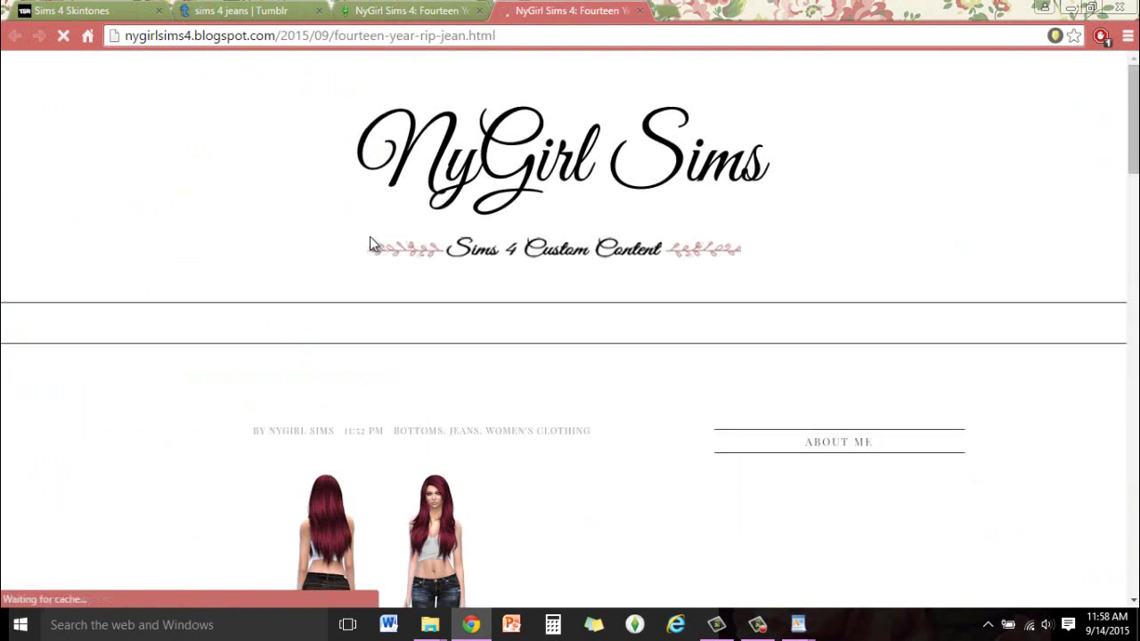
# Step: Look through the Fourteen Year Rip Jean previews on the NyGirl Sims blog and follow the main Download link
pyautogui.scroll(-6, 437, 283)
pyautogui.scroll(1, 448, 294)
pyautogui.scroll(-2, 448, 294)
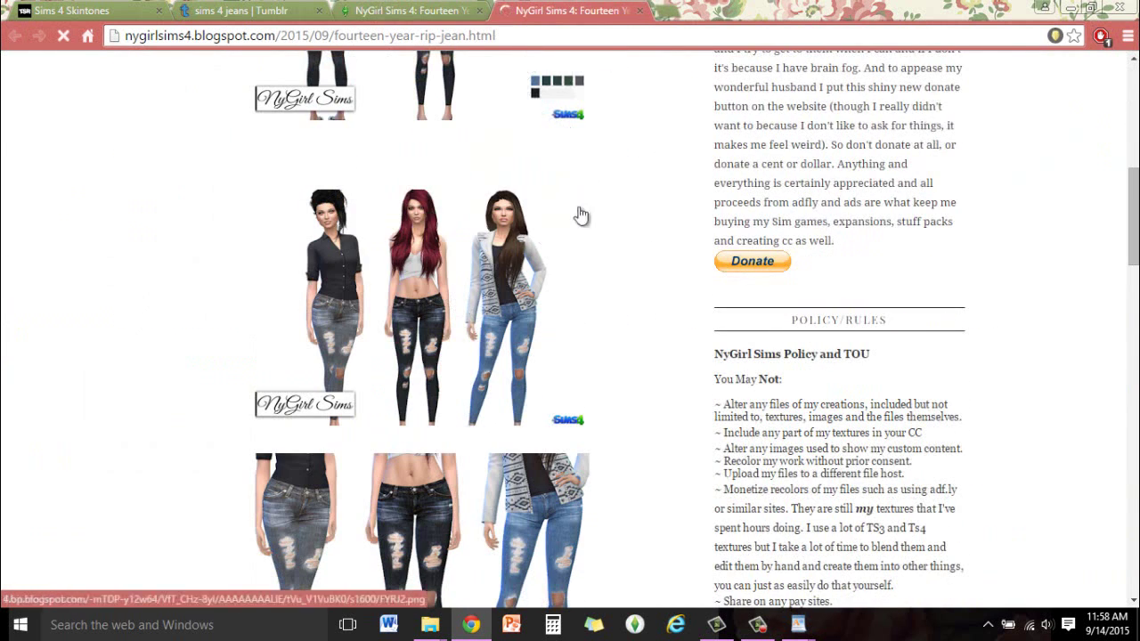
pyautogui.scroll(-4, 400, 368)
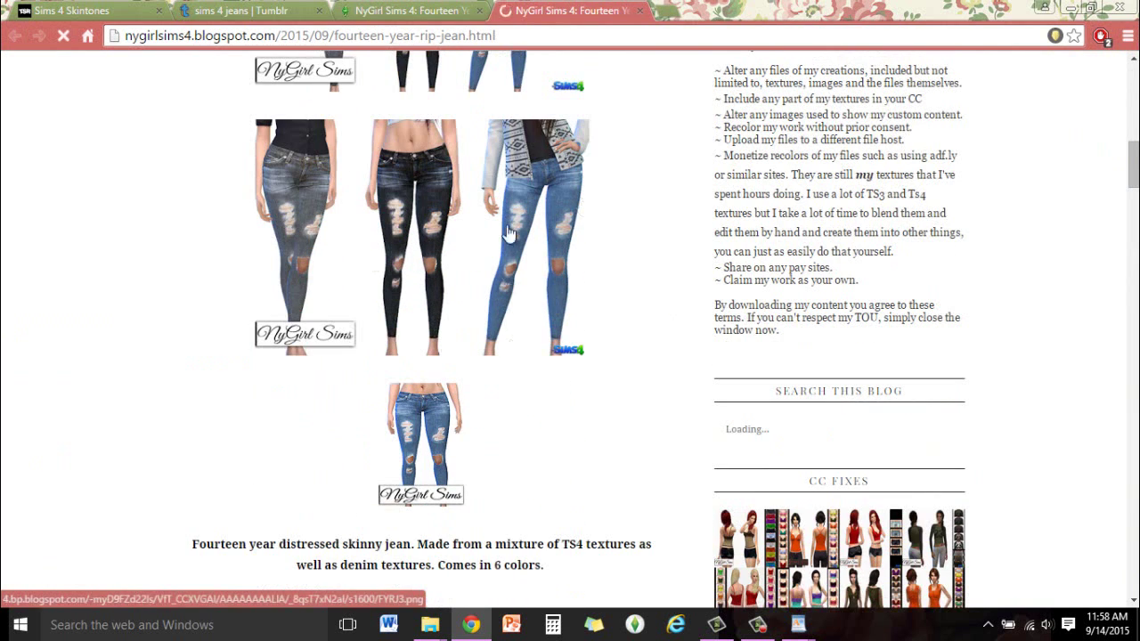
pyautogui.scroll(-4, 489, 441)
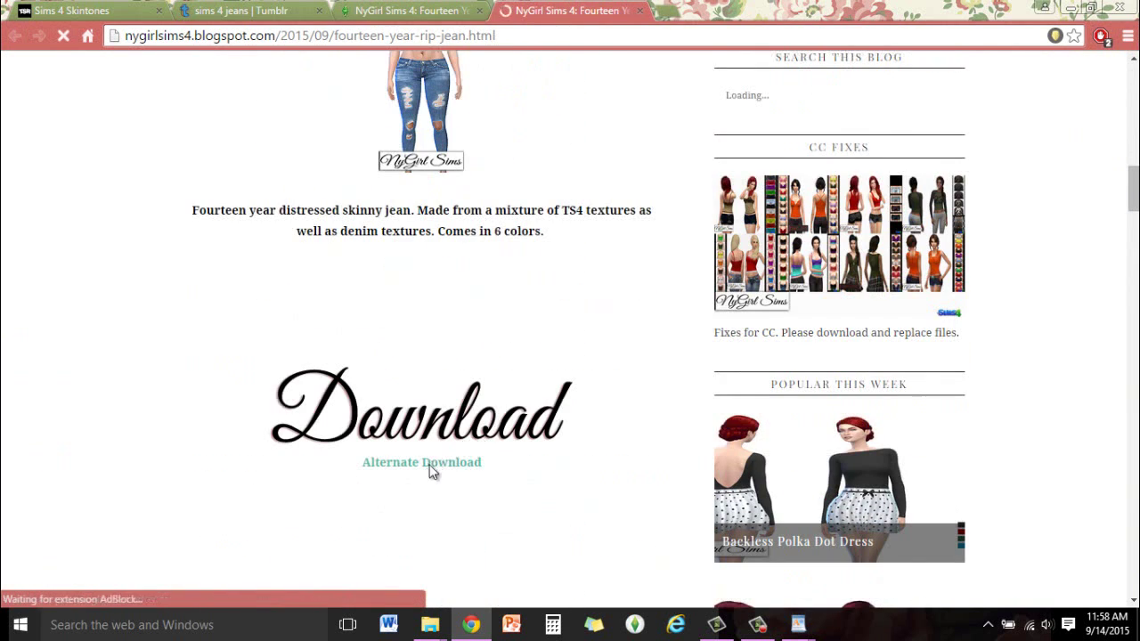
pyautogui.click(457, 419)
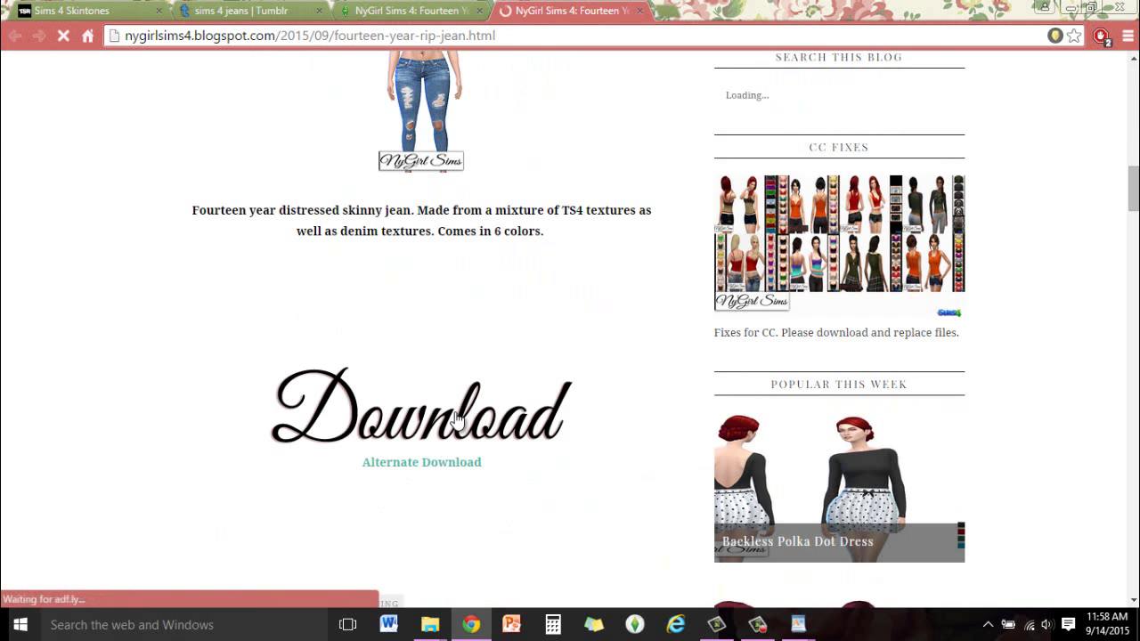